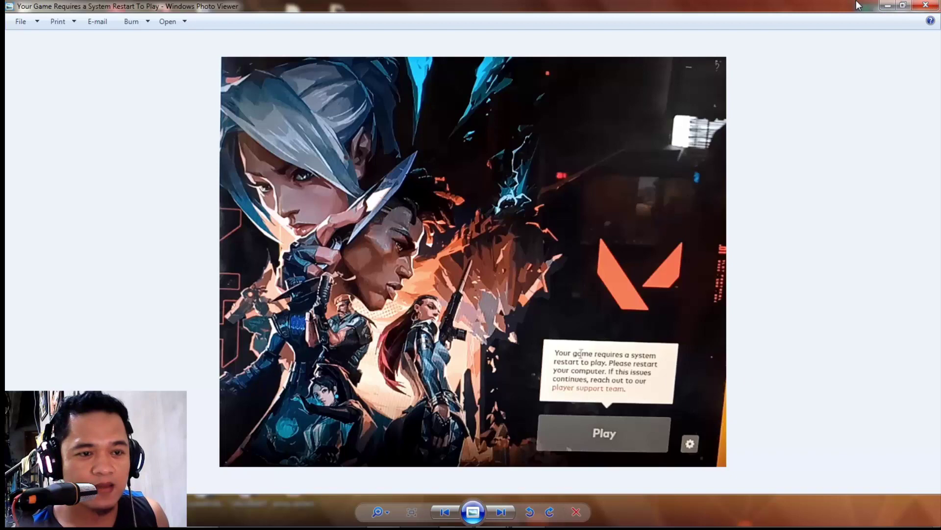
Step: Switch from the error picture to the Notepad troubleshooting notes and highlight the line "1. Run Valorant as Adminitrator"
click(888, 5)
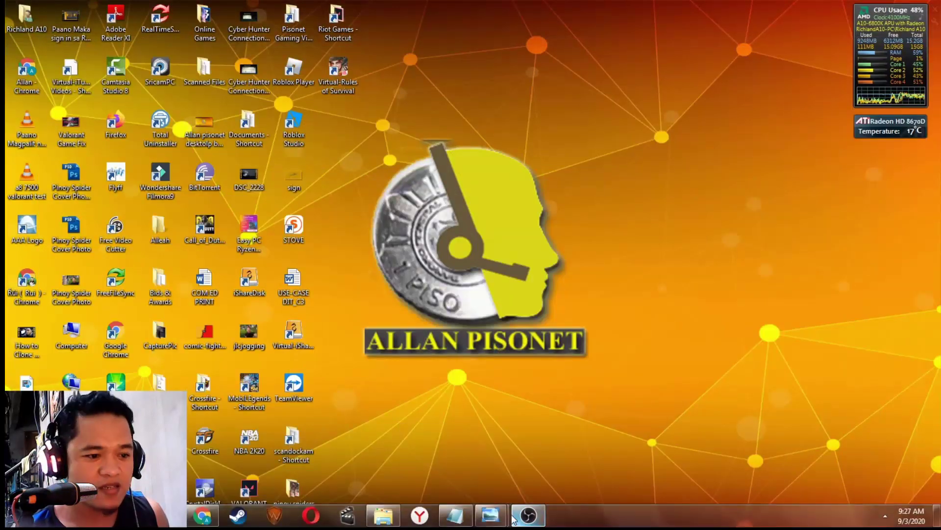
click(455, 515)
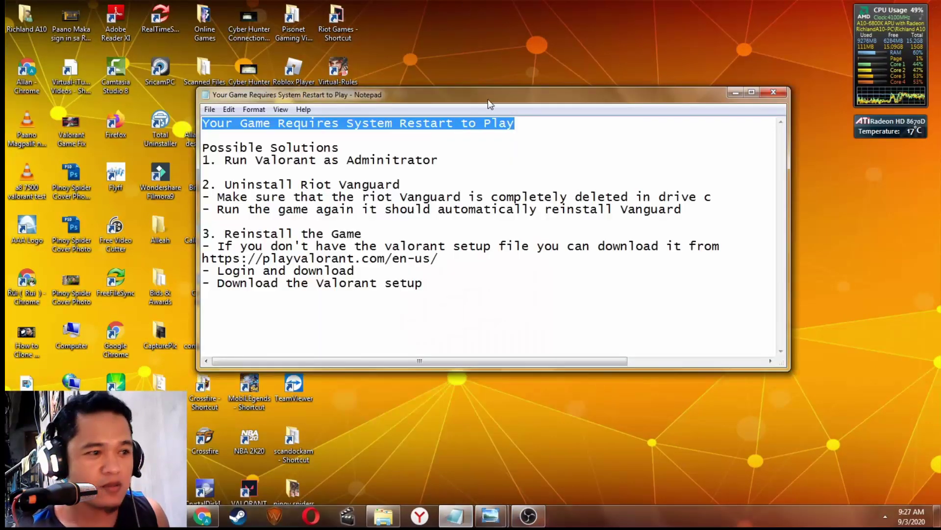
drag(498, 95, 782, 274)
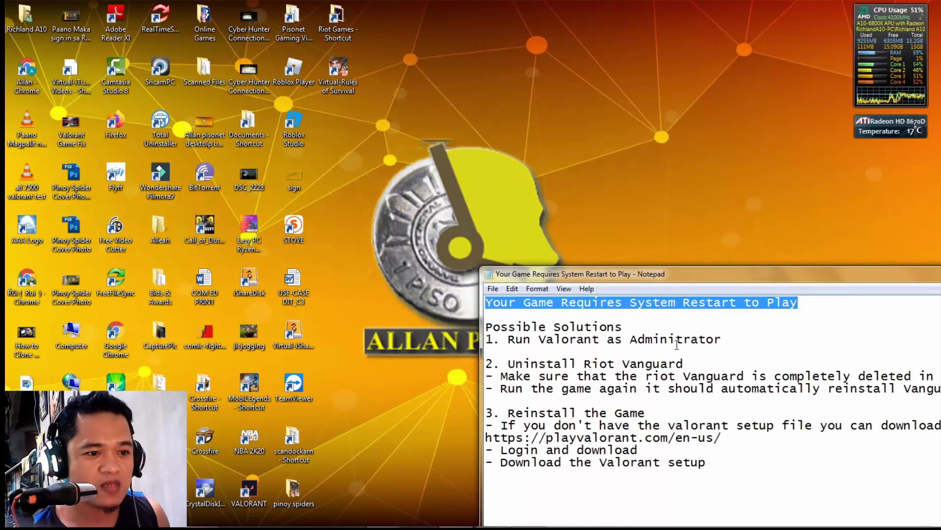
click(562, 339)
drag(735, 342, 486, 343)
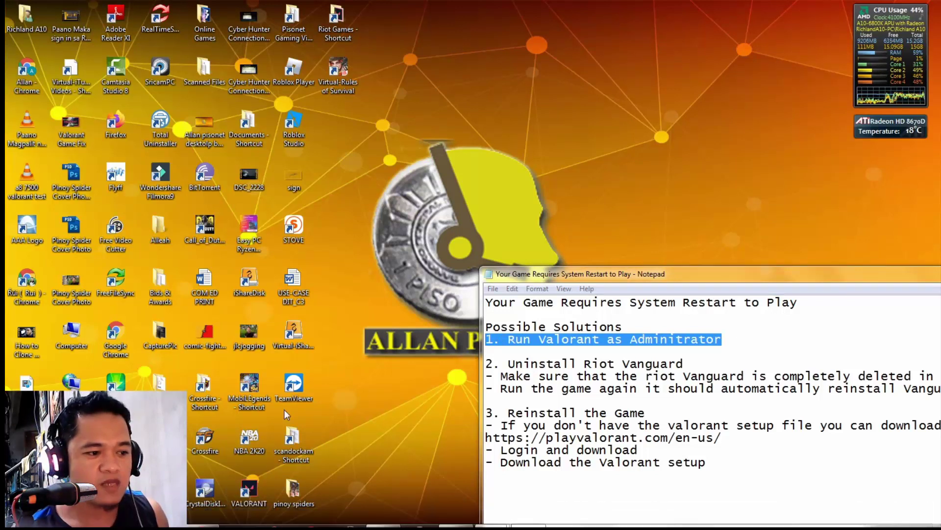
Step: Run the VALORANT desktop shortcut as administrator, and close the Riot sign-in window once it has loaded
right_click(257, 492)
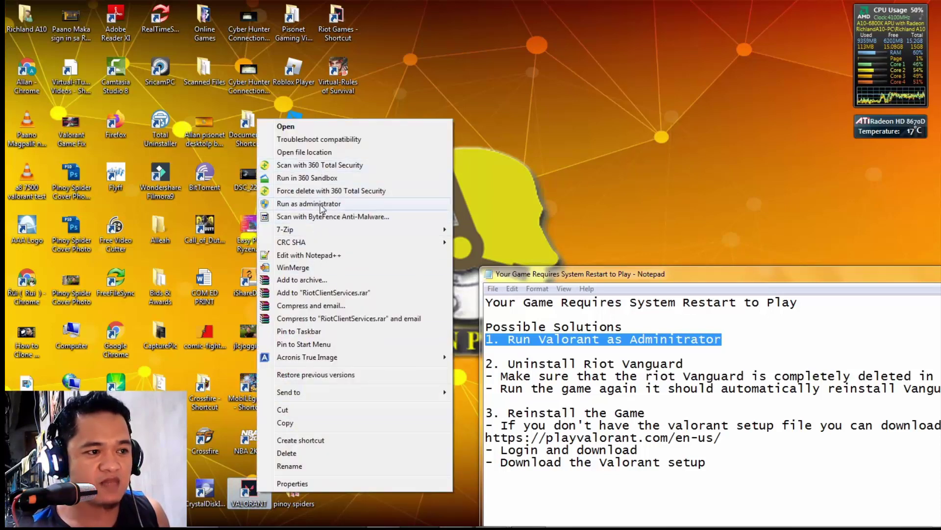
click(323, 208)
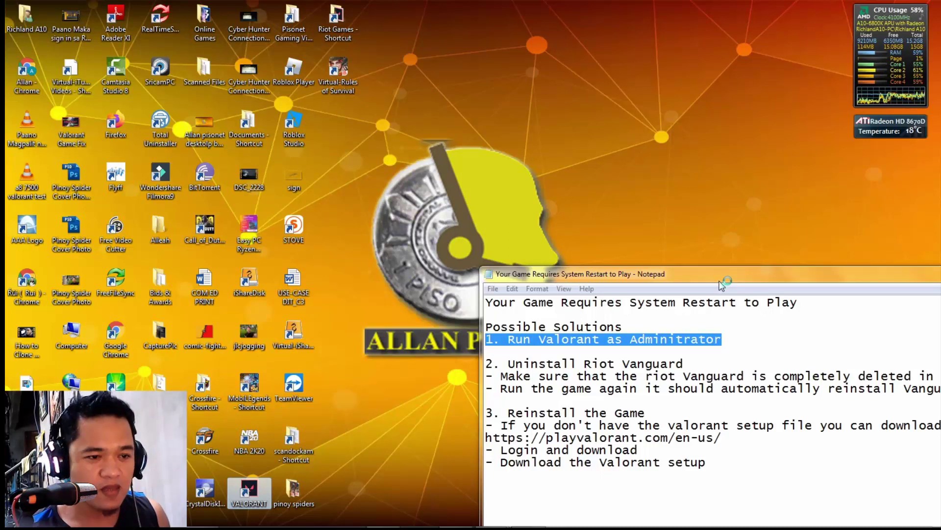
drag(721, 283, 616, 206)
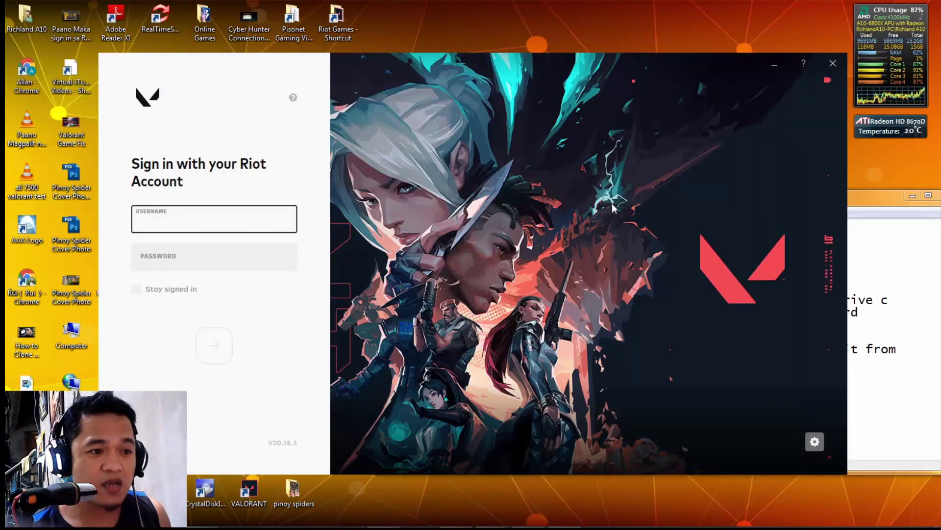
click(833, 64)
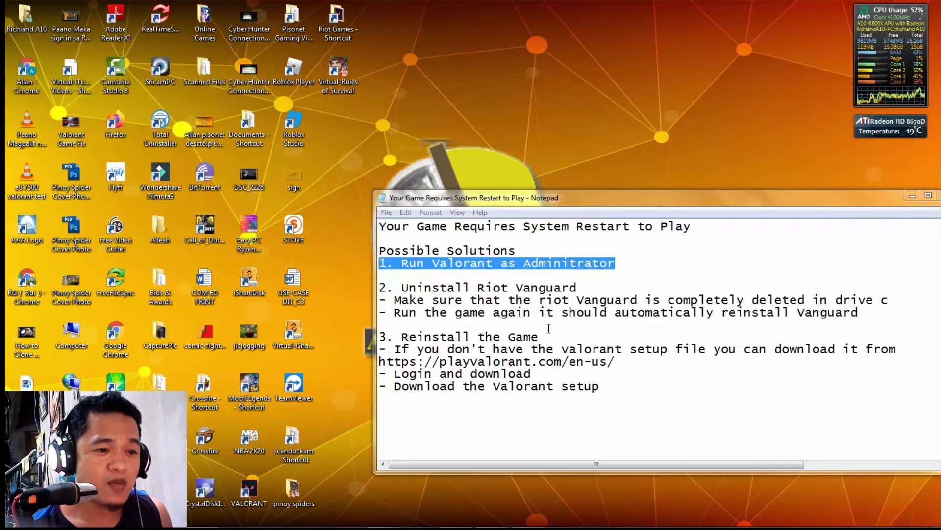
Step: Highlight "Uninstall Riot Vanguard" in the second solution of the notes and copy it
click(578, 276)
drag(594, 288, 402, 285)
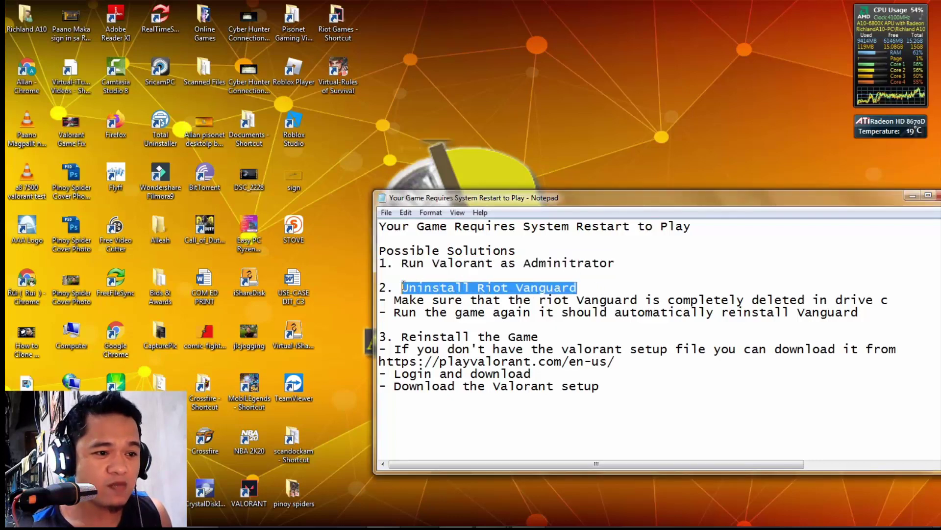
right_click(455, 276)
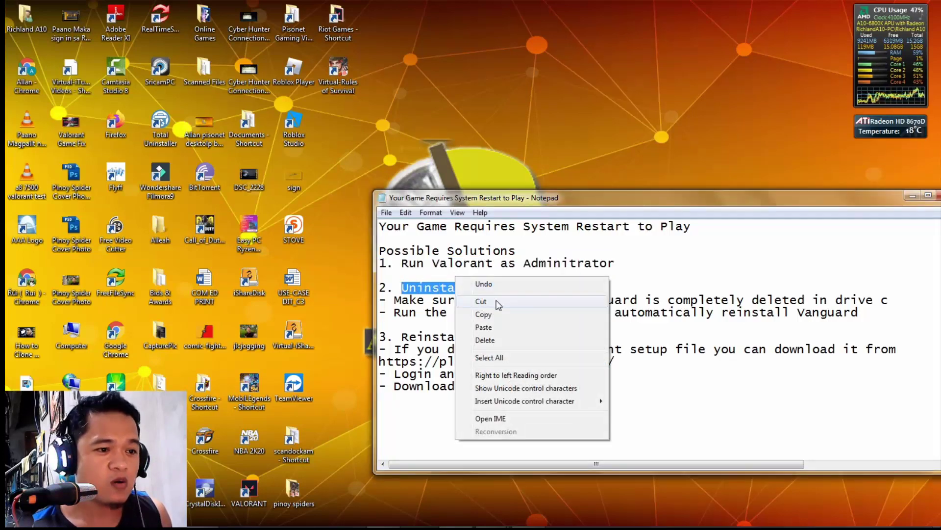
click(500, 316)
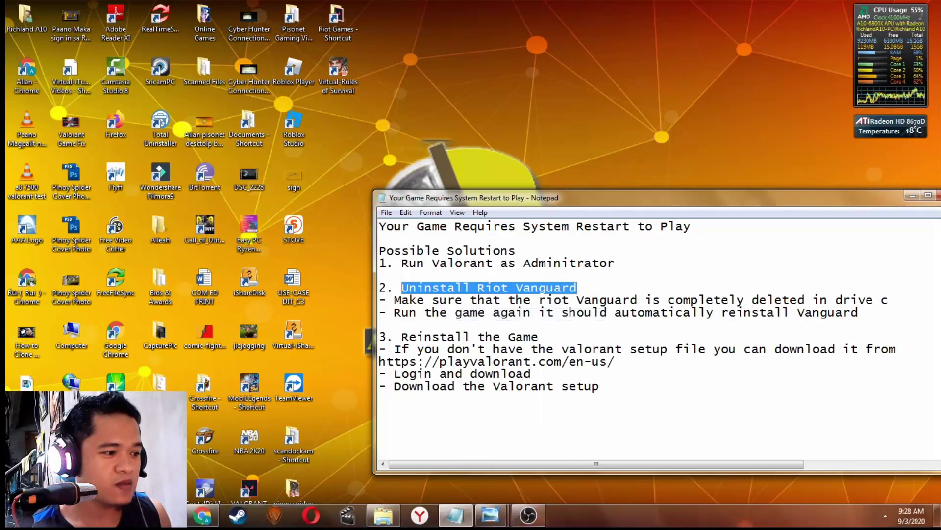
Step: Open Programs and Features in Control Panel and search the installed programs for "riot"
key(super)
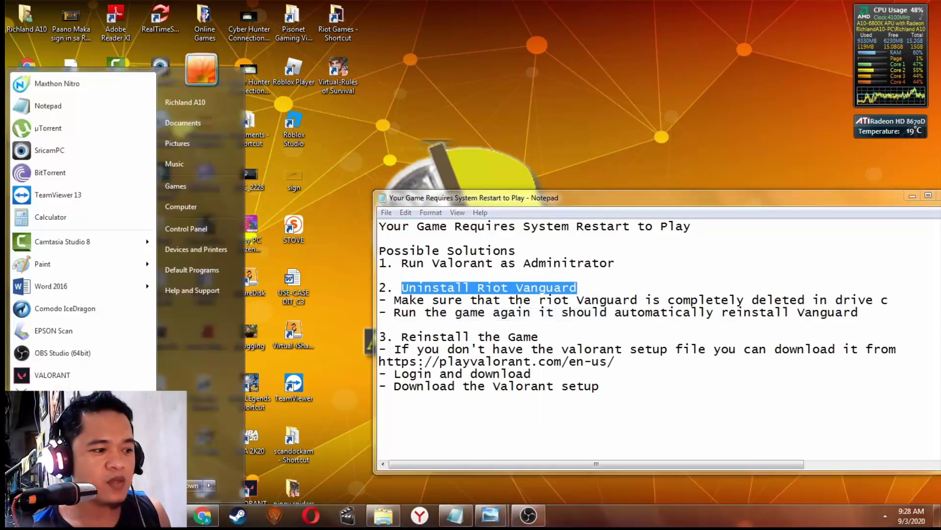
click(184, 228)
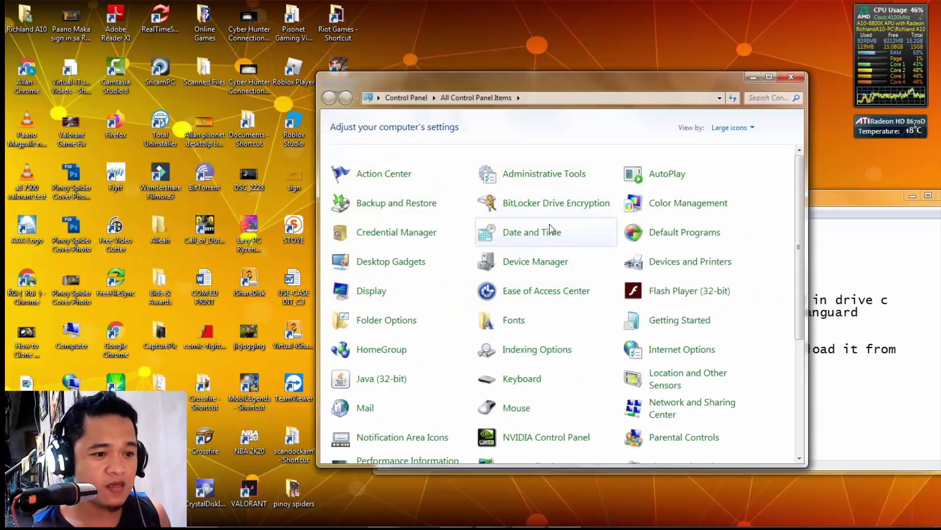
scroll(500, 299, down, 3)
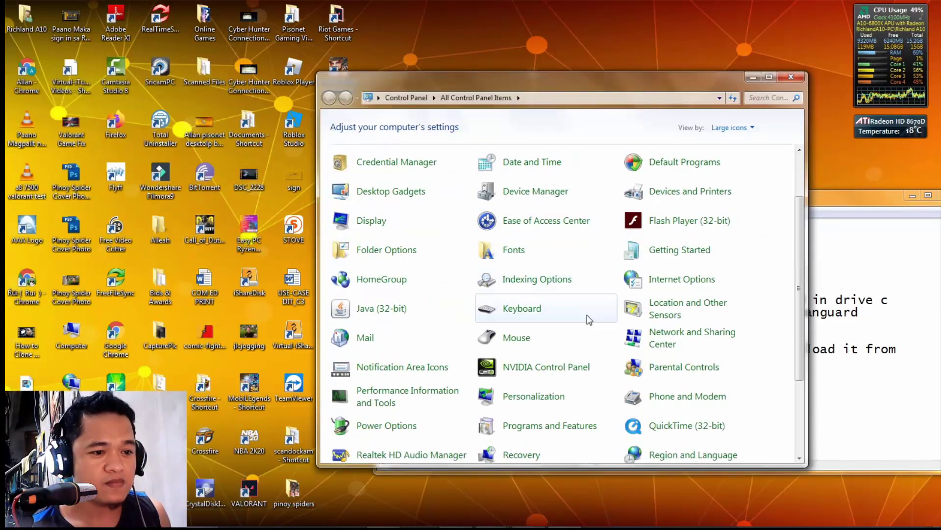
click(567, 431)
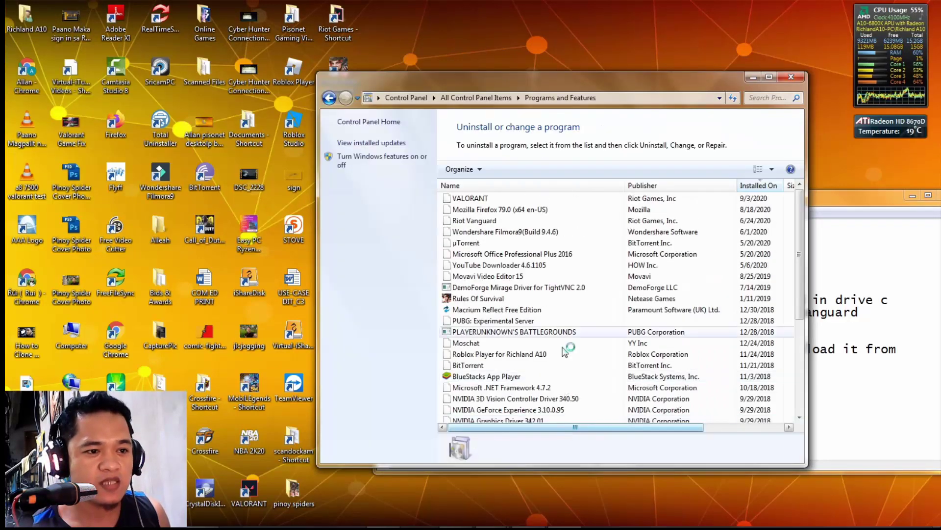
click(763, 99)
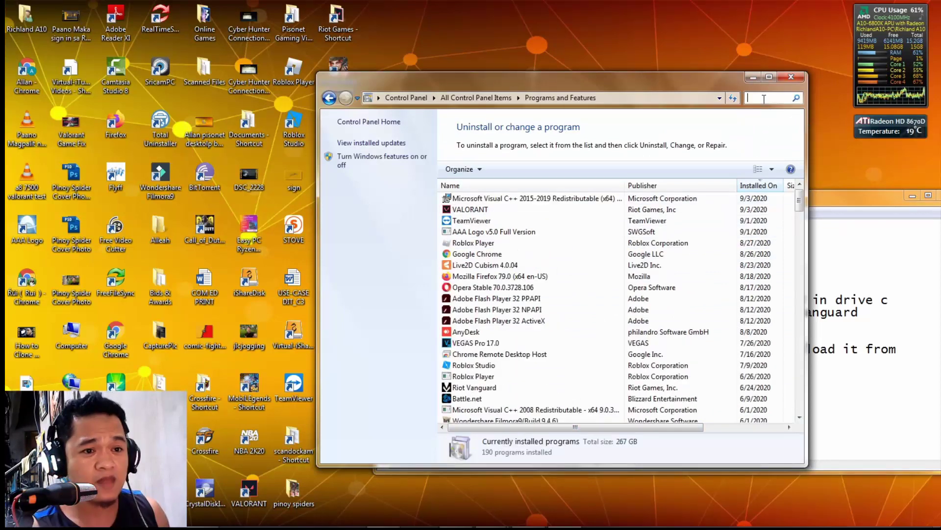
text(riot)
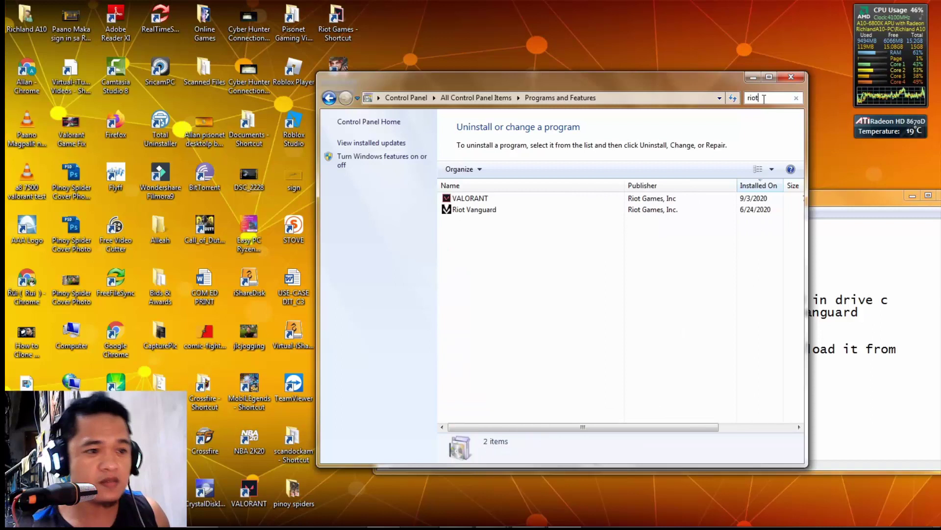
Step: Uninstall Riot Vanguard, confirm its complete removal, and refresh the list of installed programs
click(476, 212)
right_click(476, 211)
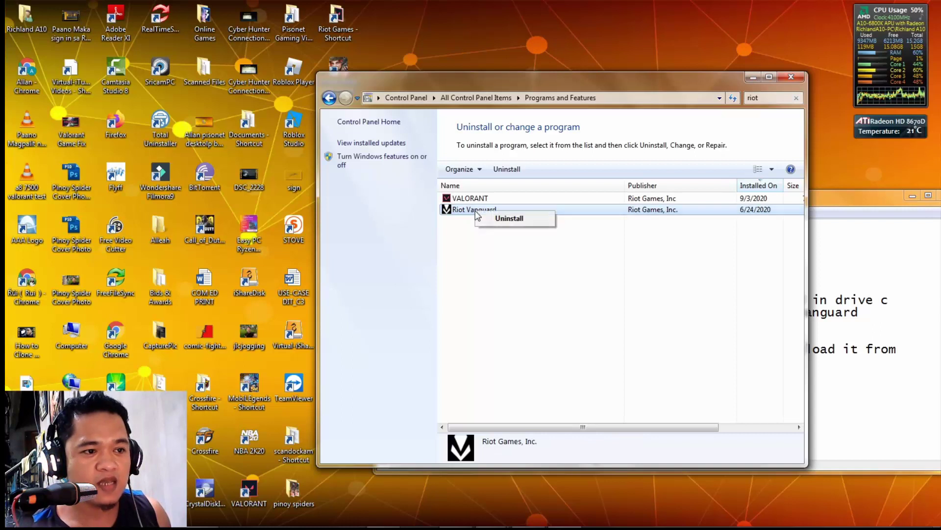
click(524, 216)
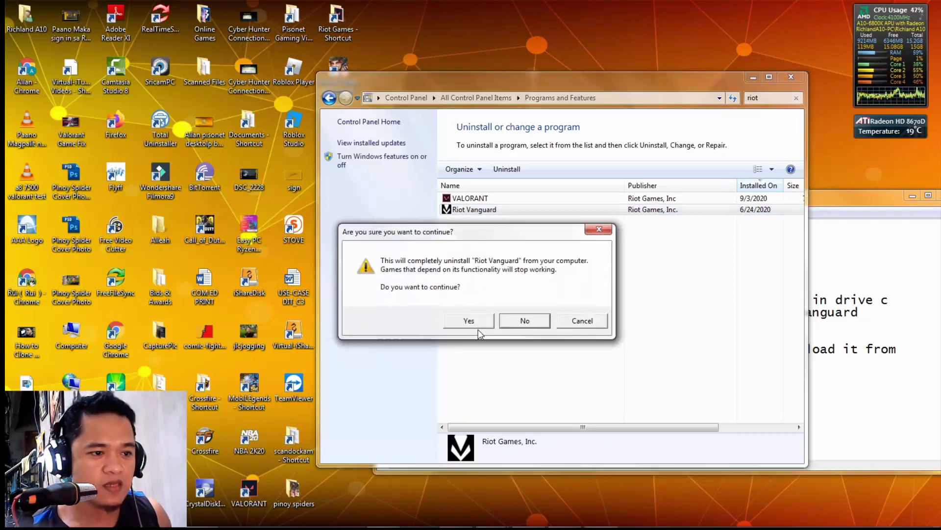
click(470, 324)
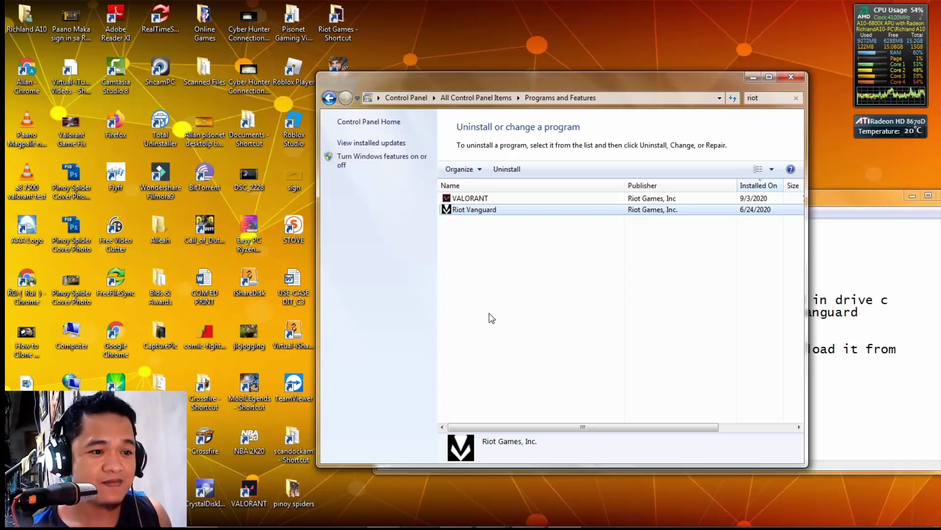
right_click(489, 316)
click(521, 361)
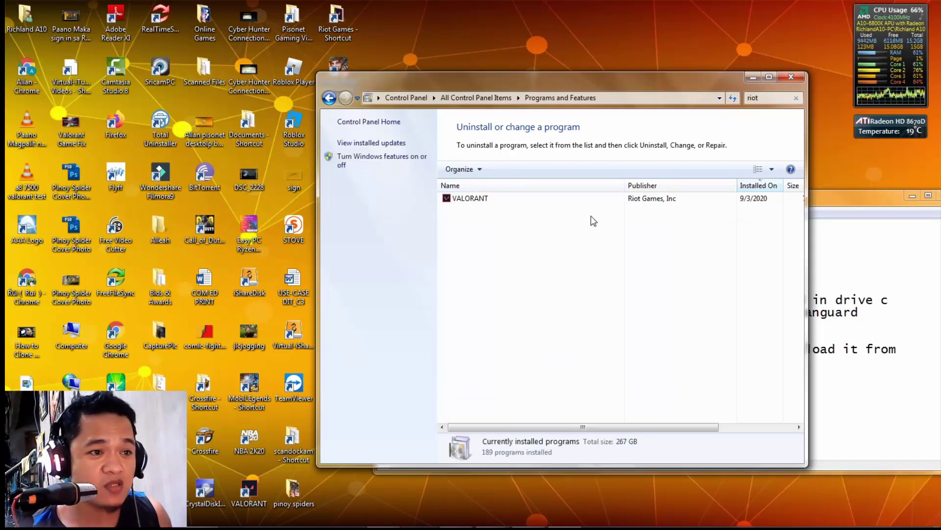
Step: Bring the notes to the front and open the Program Files folder on Local Disk (C:)
click(815, 197)
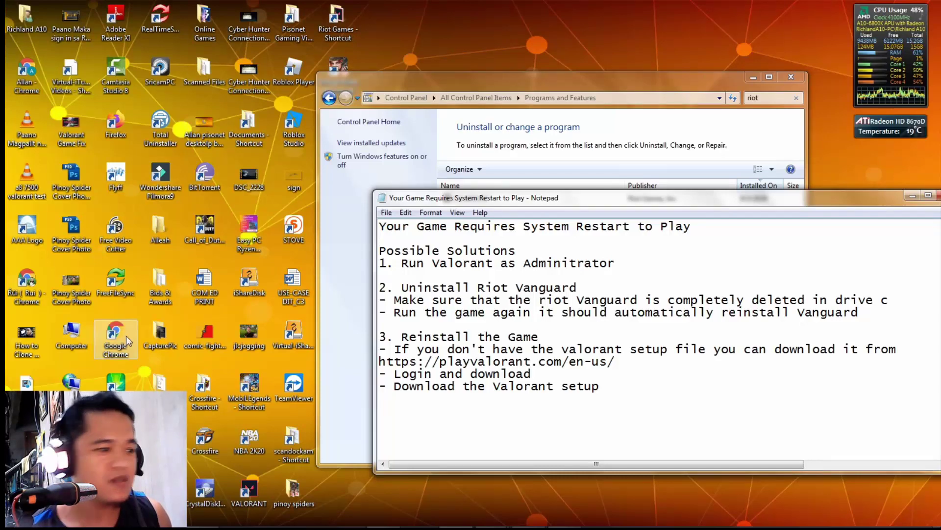
double_click(72, 336)
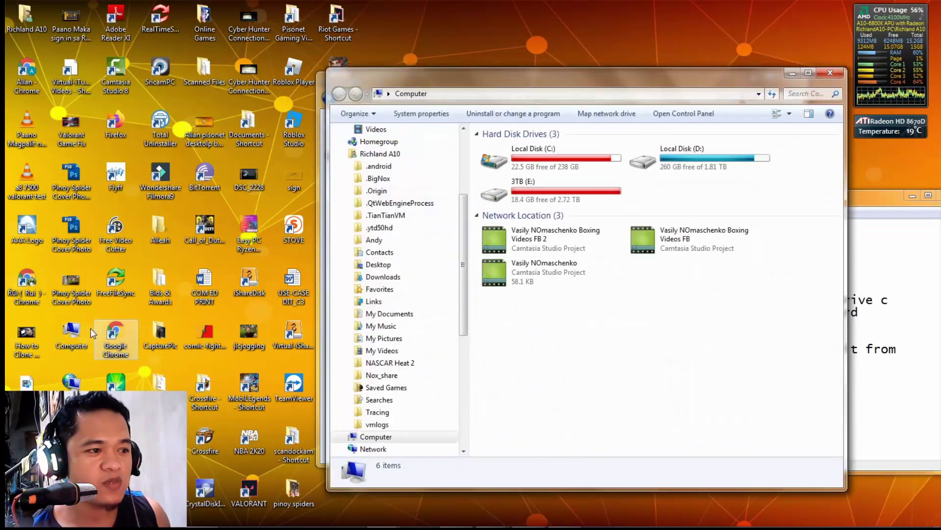
double_click(523, 158)
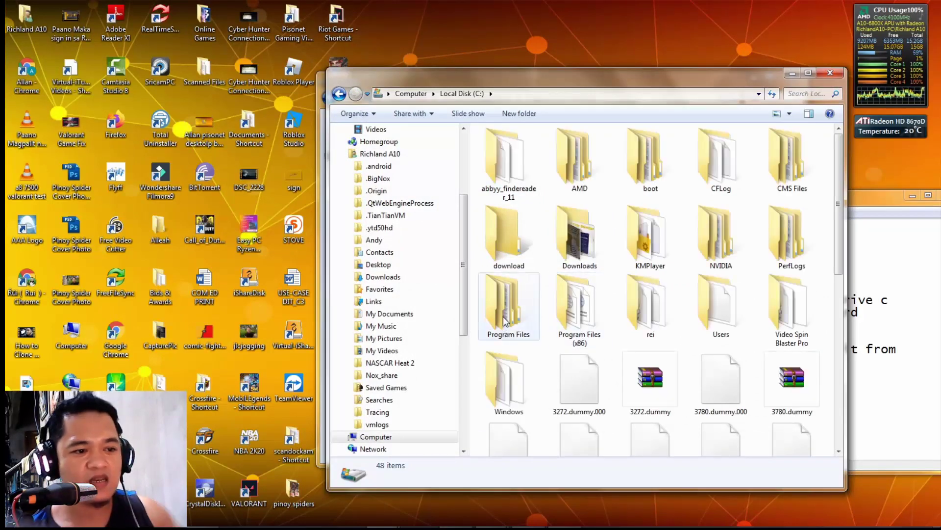
click(505, 321)
double_click(505, 322)
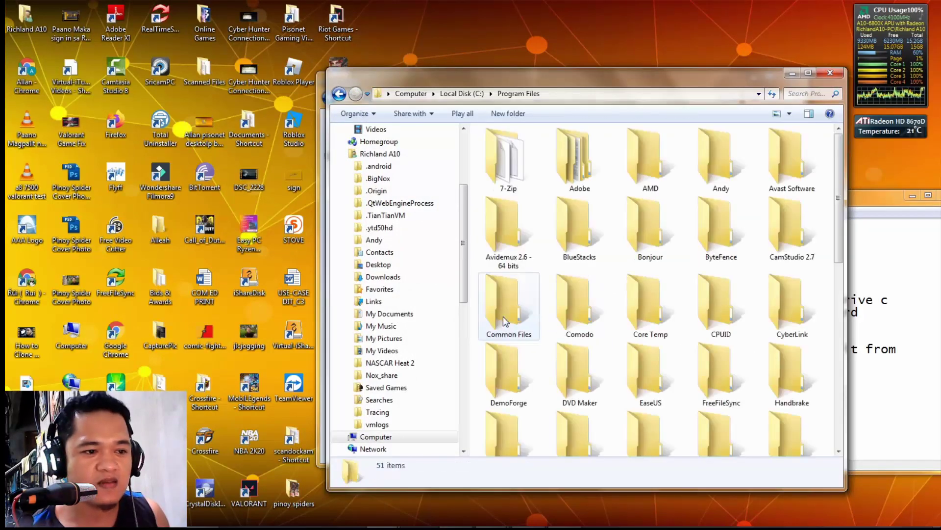
Step: Look through the folders starting with R in Program Files for a leftover Riot Vanguard folder
click(643, 313)
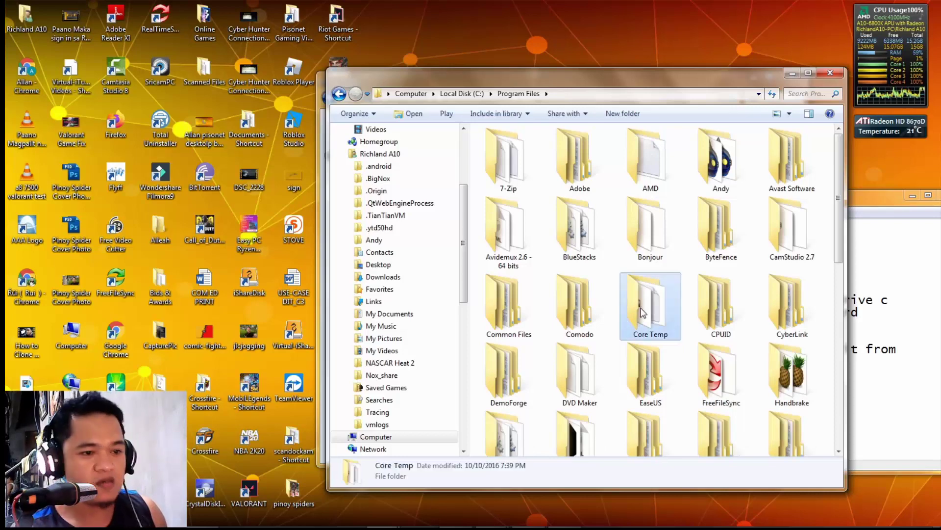
key(Page_Down)
key(r)
key(r)
key(r)
key(r)
key(r)
key(r)
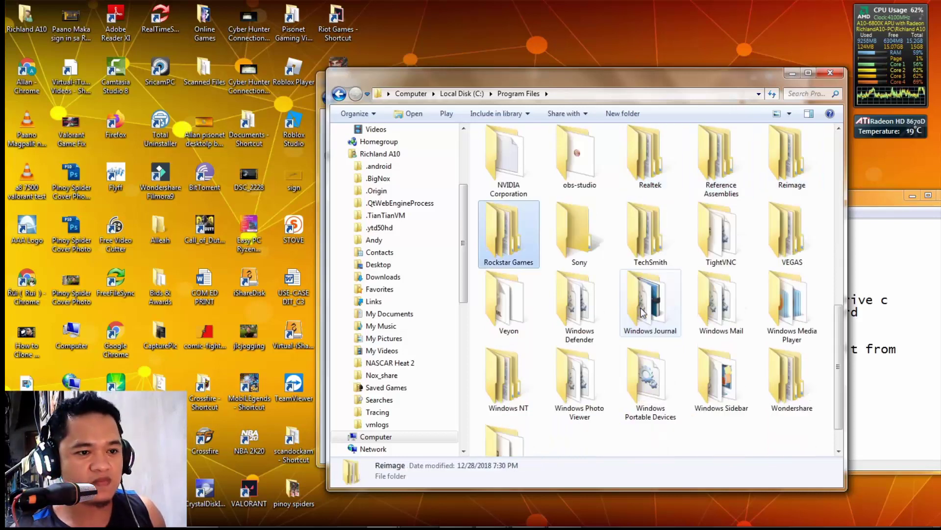
key(r)
key(r)
key(r)
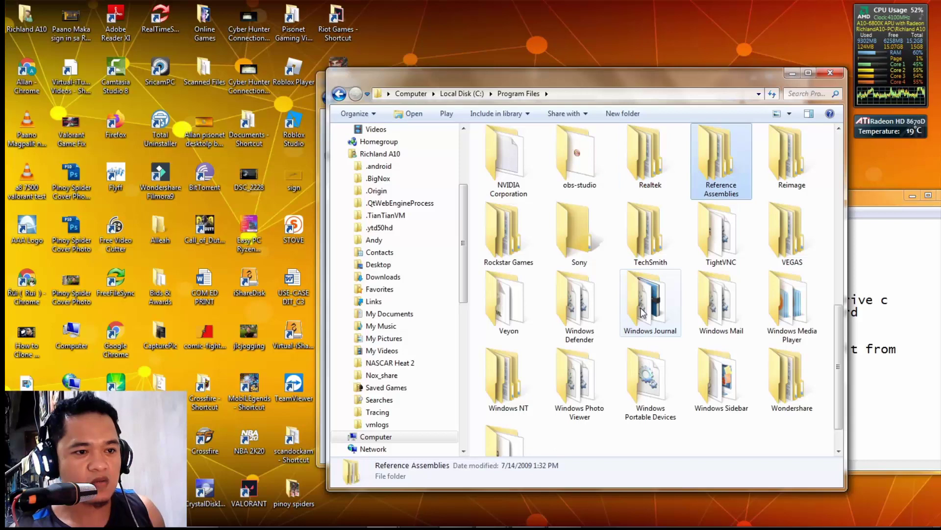
scroll(637, 336, down, 1)
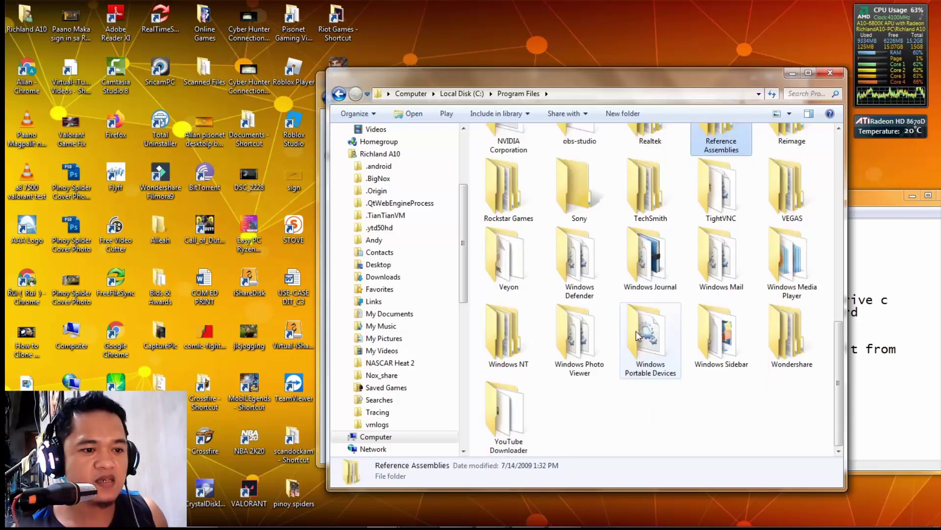
scroll(702, 390, up, 10)
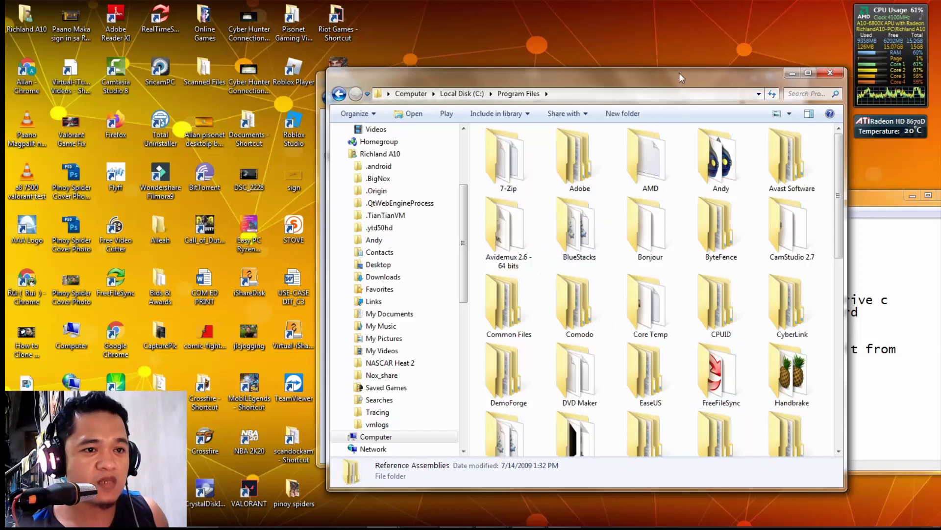
Step: Rearrange the Program Files and Programs and Features windows around the notes, and minimize the Program Files window
drag(679, 72, 279, 46)
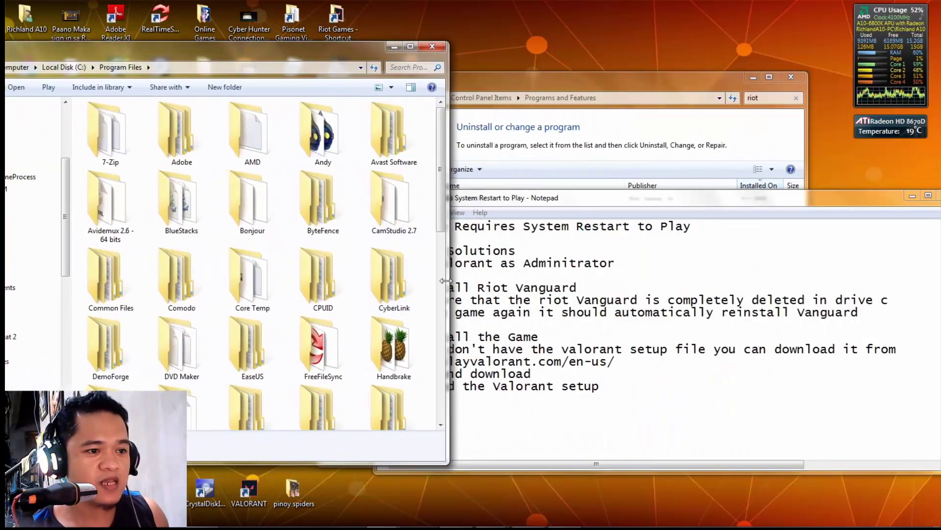
drag(445, 280, 277, 283)
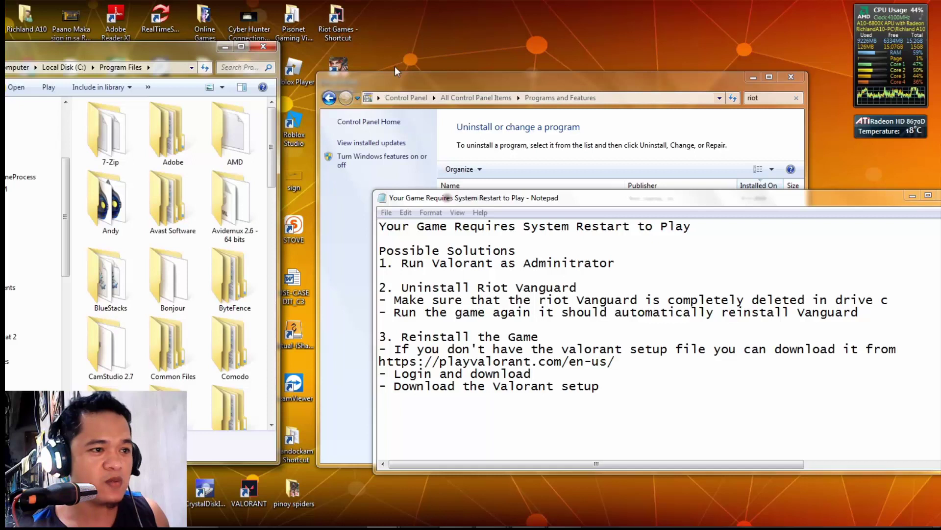
click(542, 332)
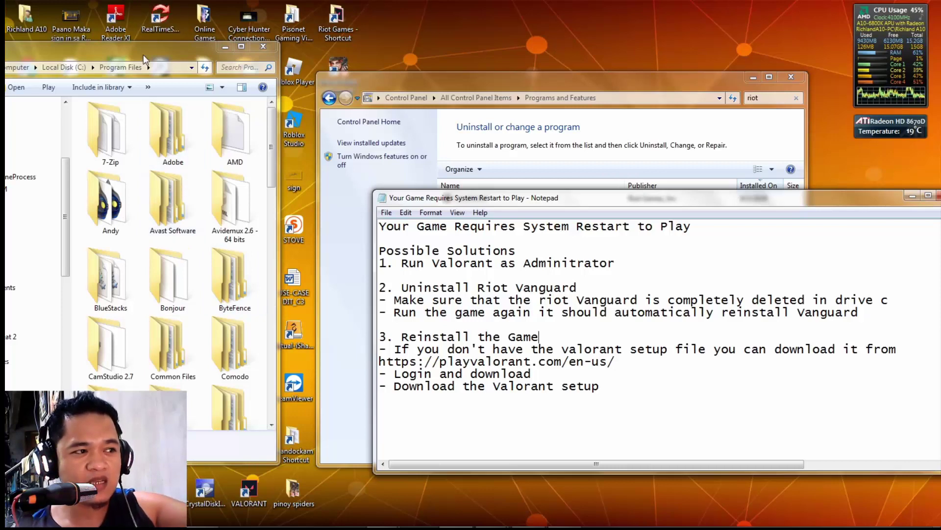
drag(140, 47, 216, 54)
drag(410, 85, 529, 62)
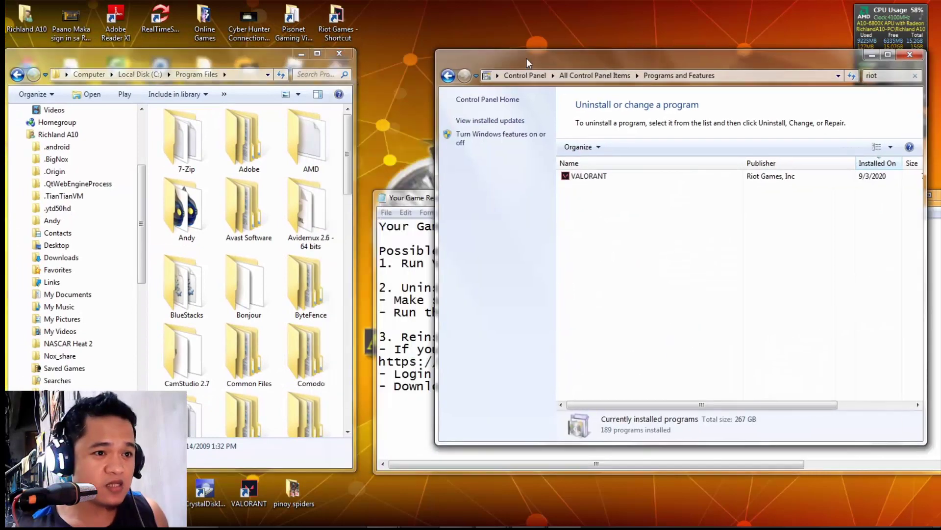
click(301, 53)
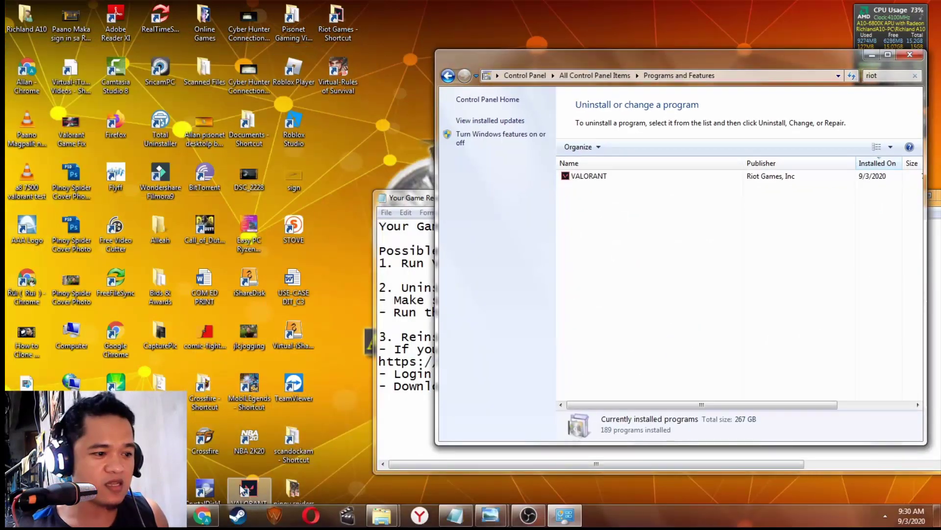
Step: Run VALORANT from the desktop as administrator, minimize Programs and Features, and close the game's sign-in window
right_click(244, 489)
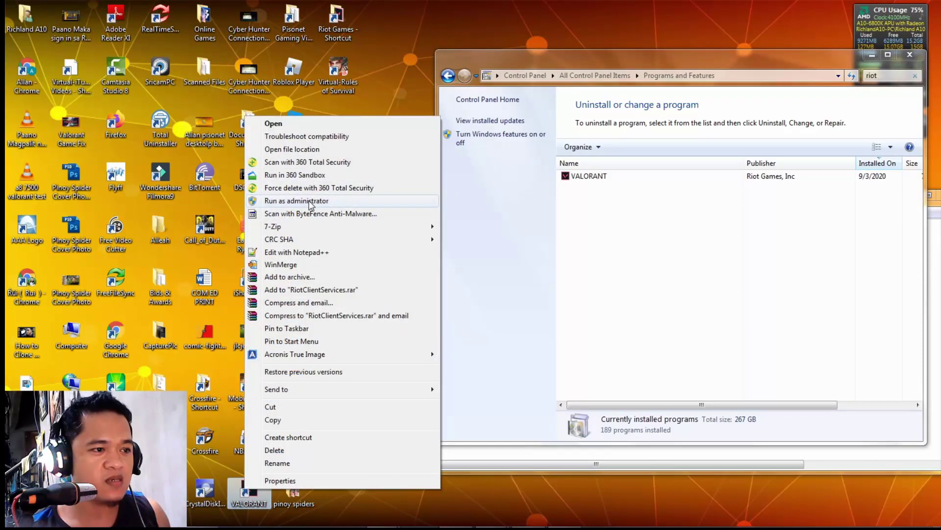
click(310, 201)
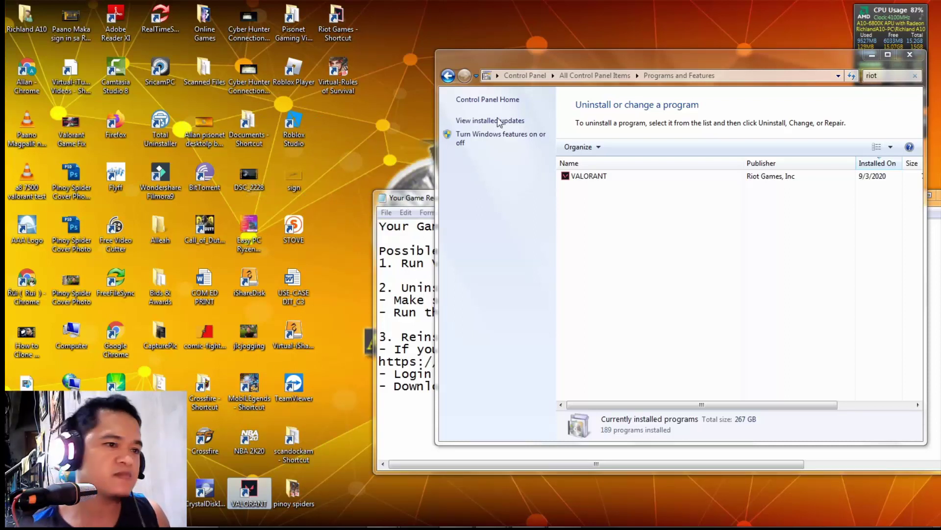
click(871, 54)
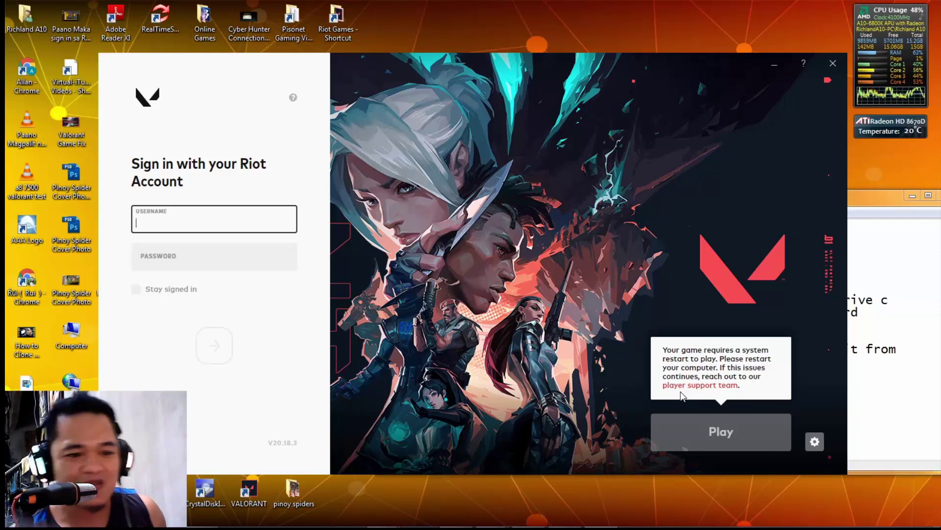
click(833, 64)
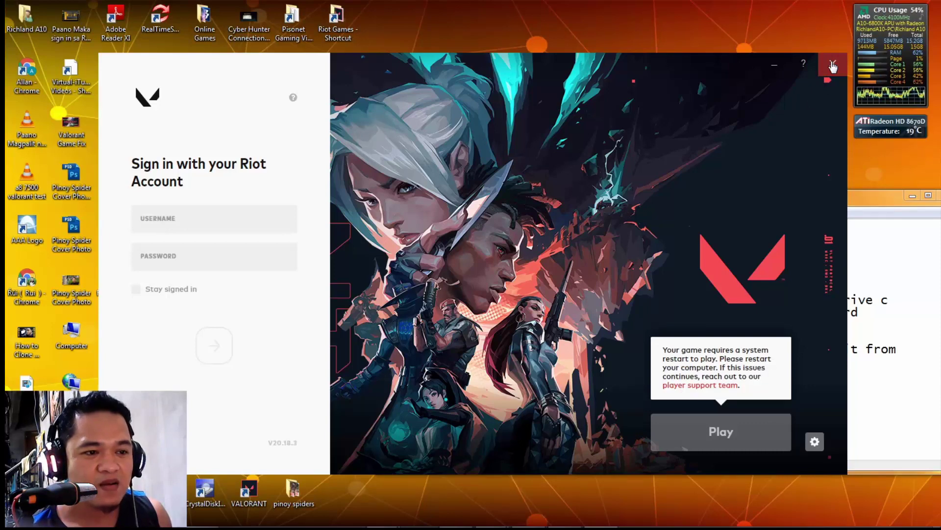
click(833, 65)
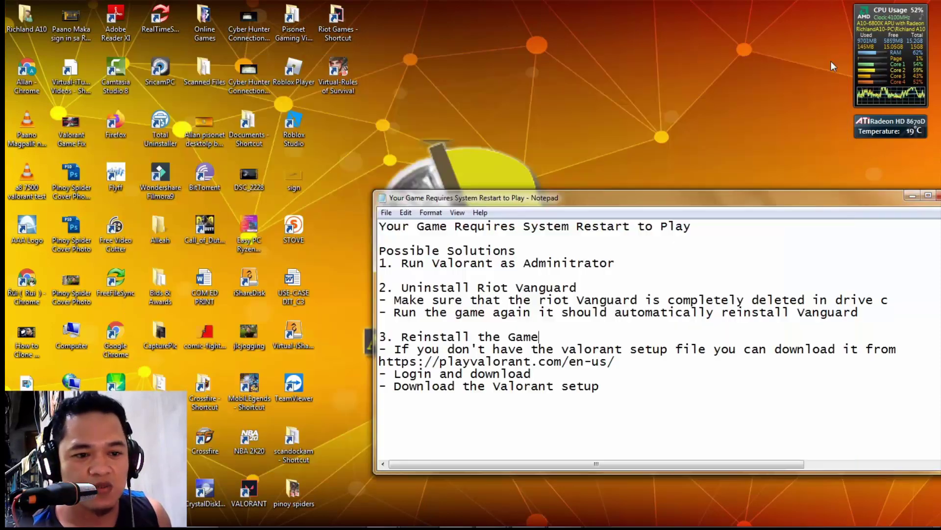
drag(540, 338, 403, 338)
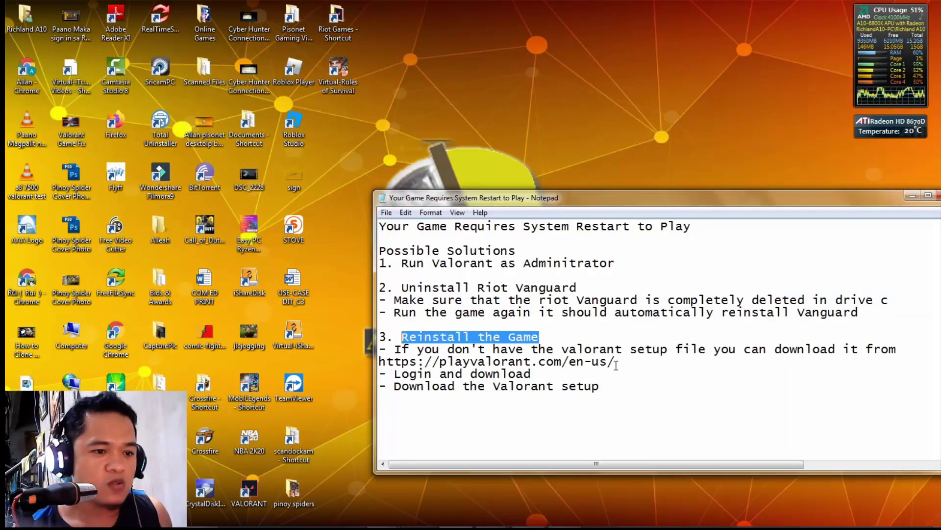
drag(616, 362, 364, 363)
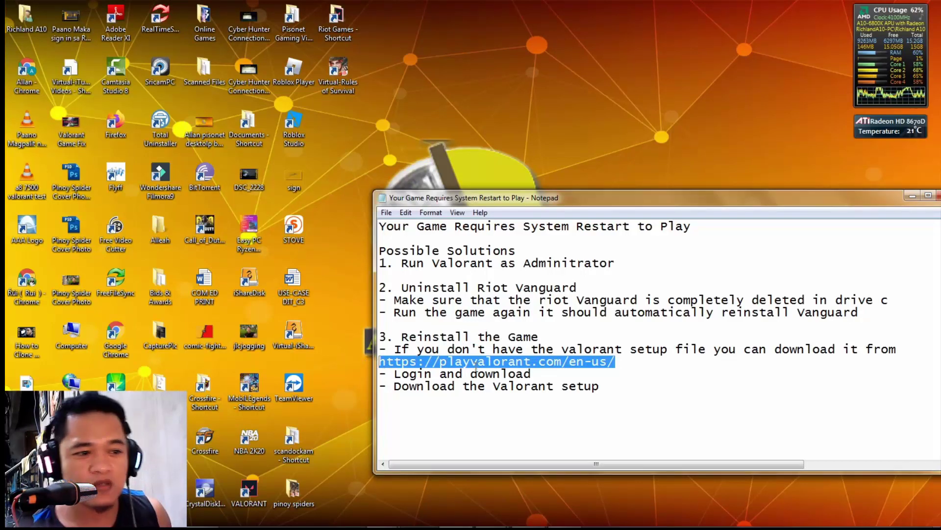
right_click(476, 365)
click(514, 242)
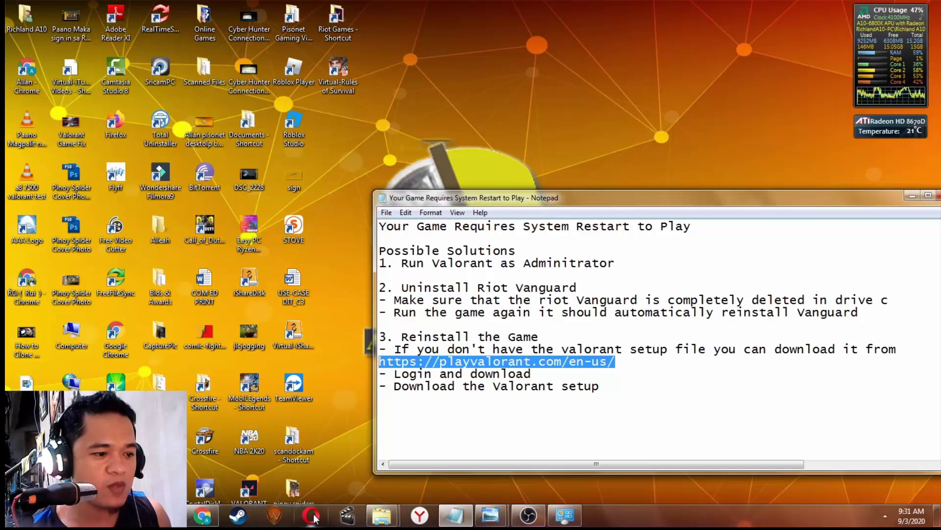
click(211, 519)
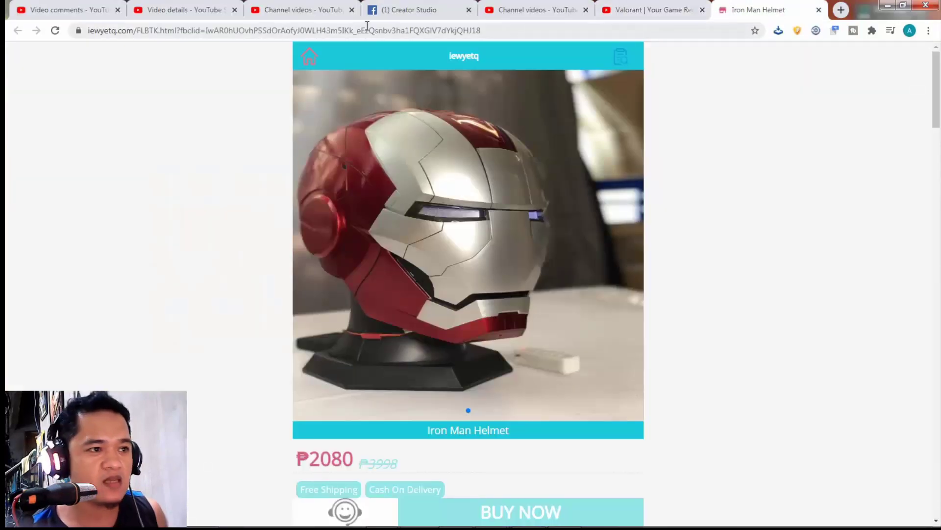
click(367, 26)
key(ctrl+v)
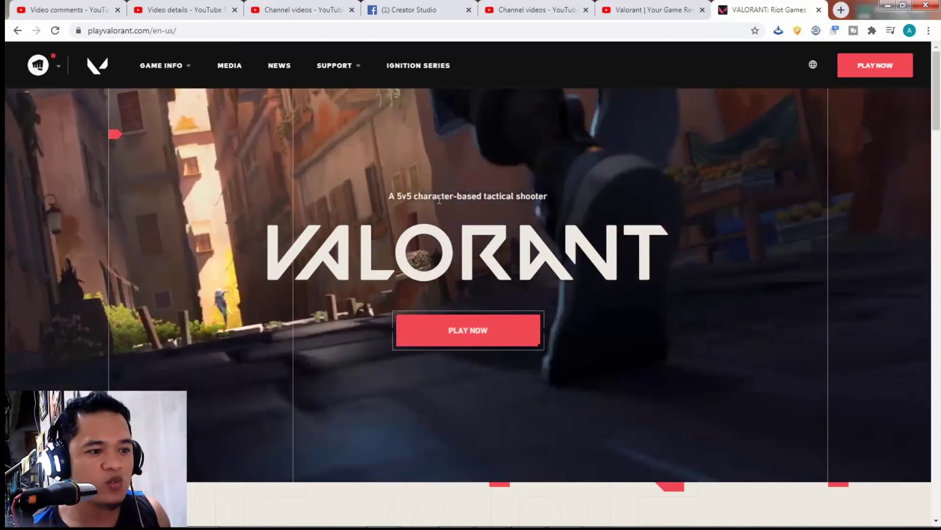
Step: Choose to play with an existing Riot account and sign in with the account's username and password
click(437, 339)
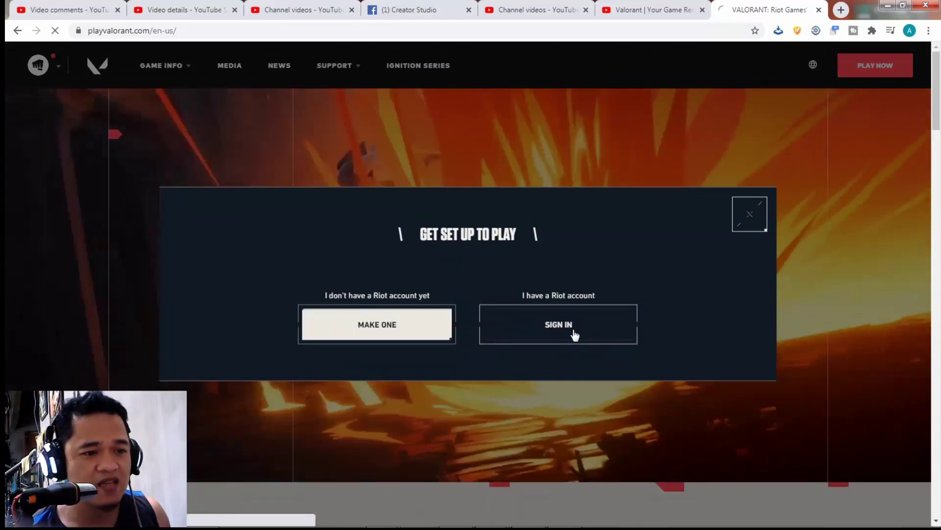
click(574, 333)
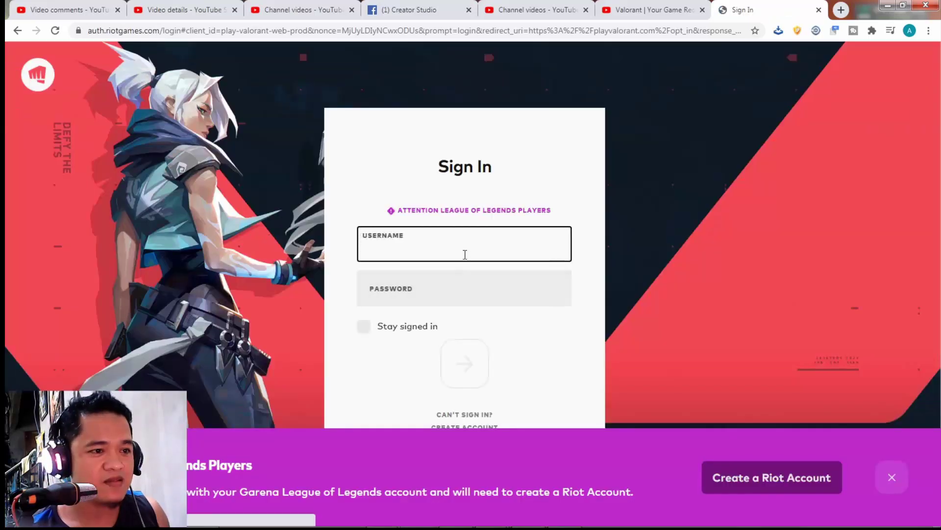
click(464, 250)
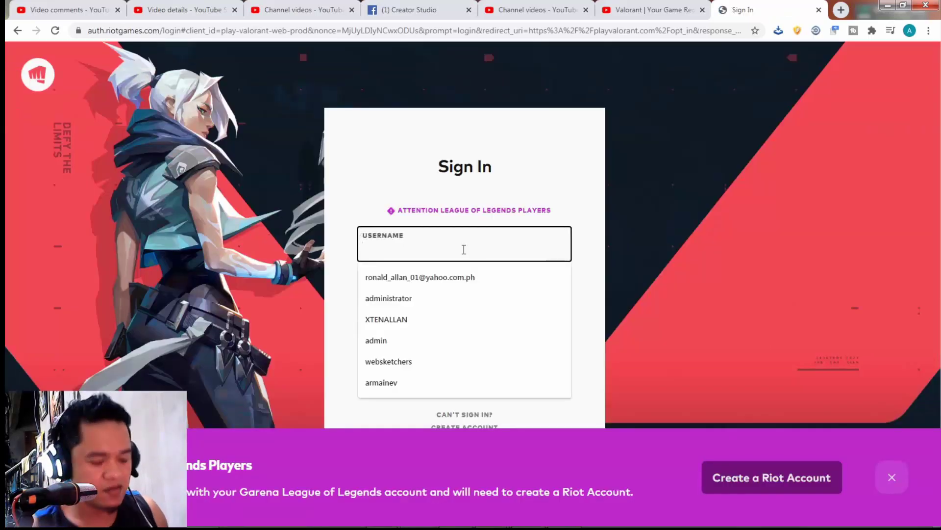
text(pinoyspid)
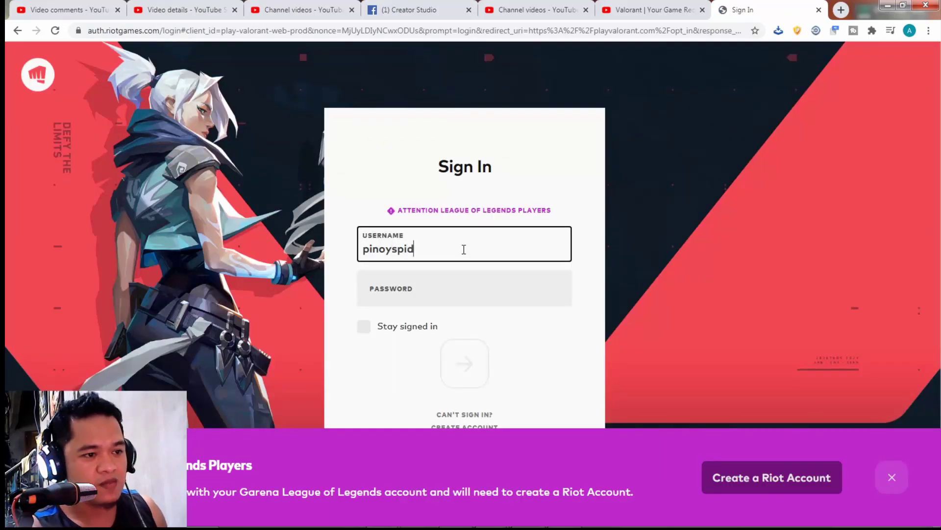
text(er)
key(Tab)
text(••••••)
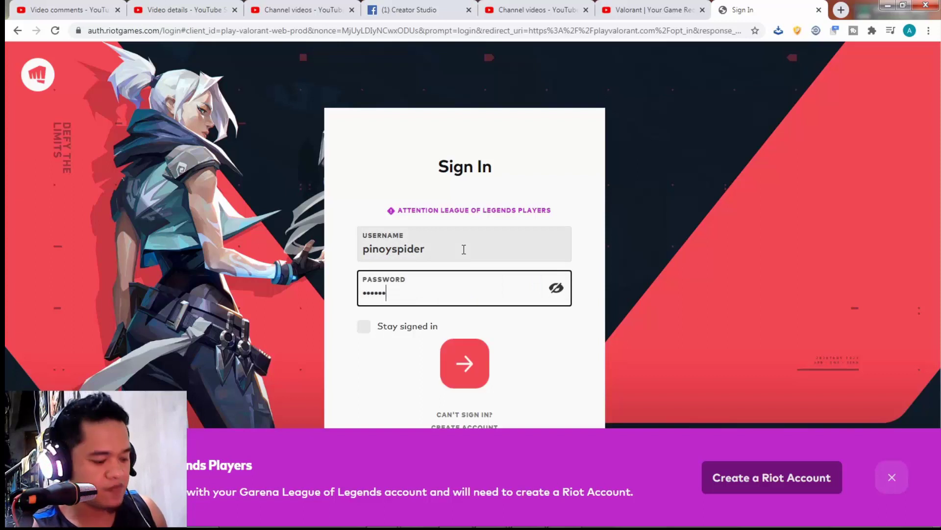
text(••)
key(Return)
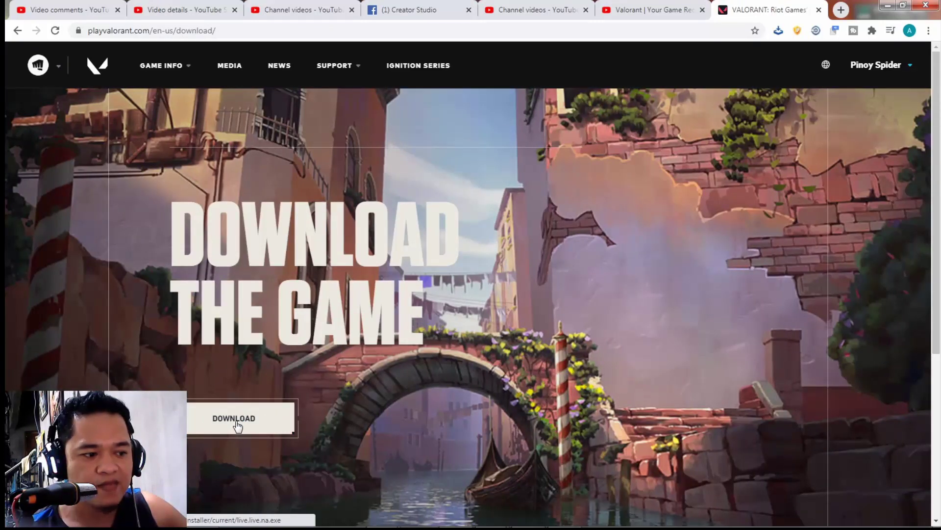
Step: Download the VALORANT installer, follow its progress in the browser's downloads list, and consult the reinstall notes before minimizing them
click(237, 425)
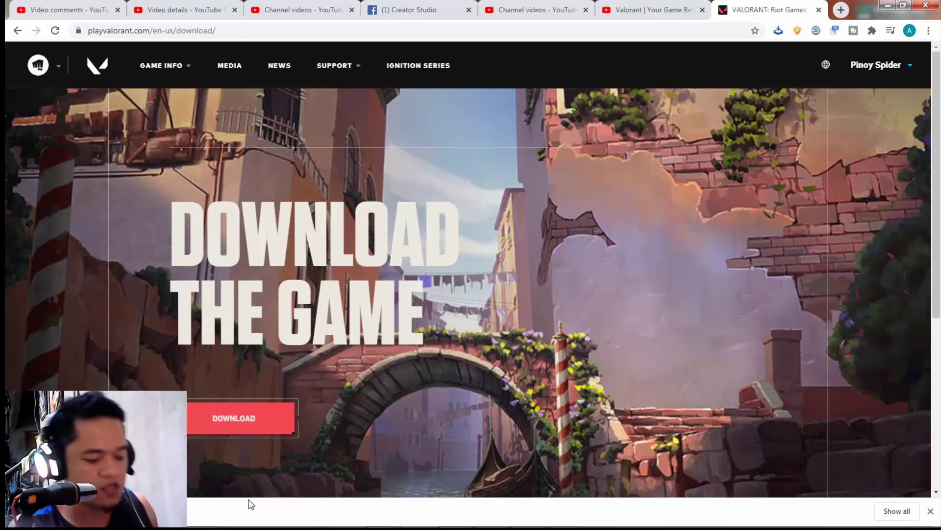
key(ctrl+j)
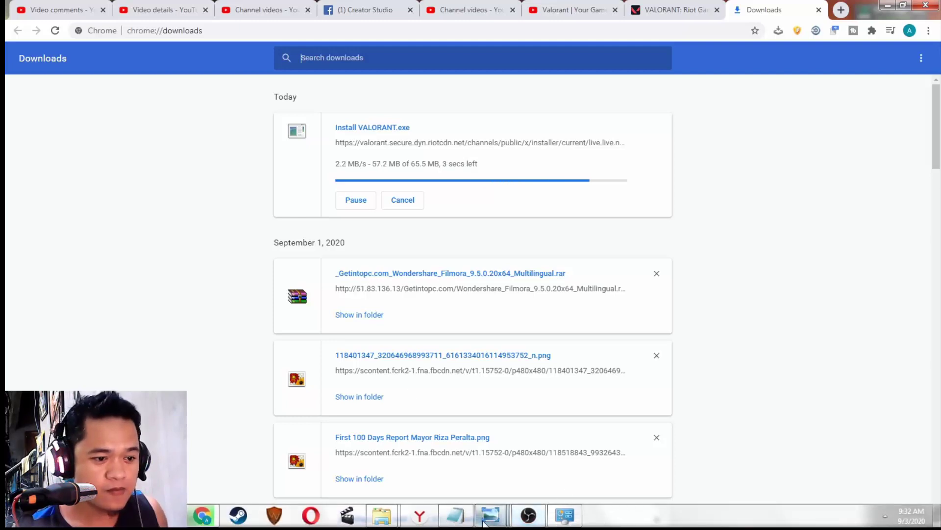
click(465, 520)
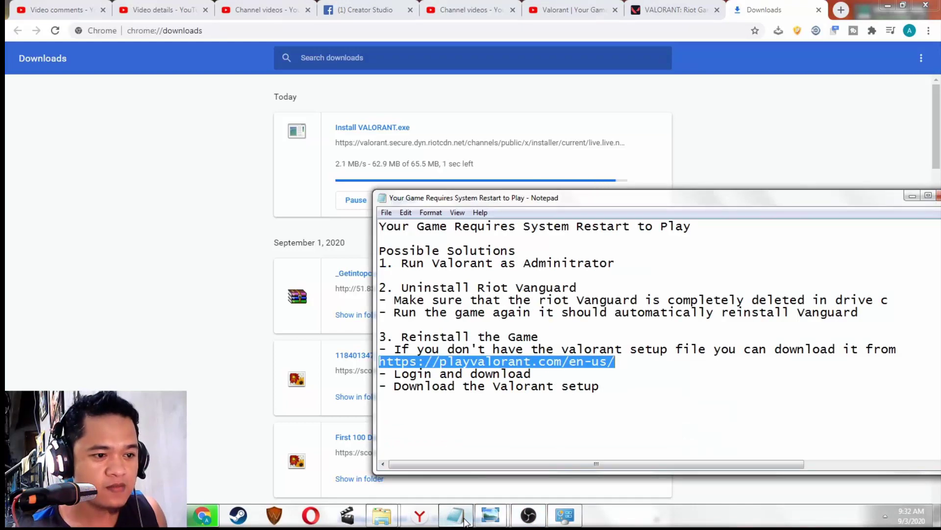
click(637, 386)
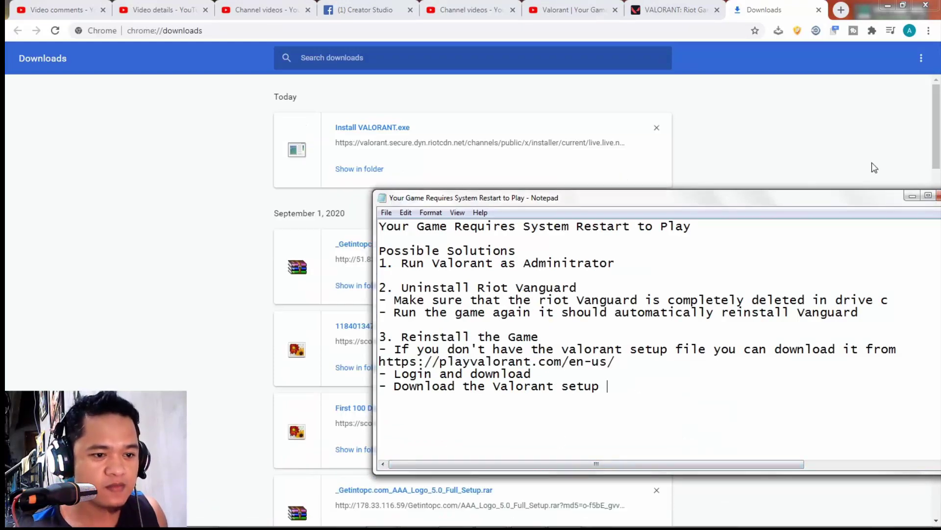
click(913, 197)
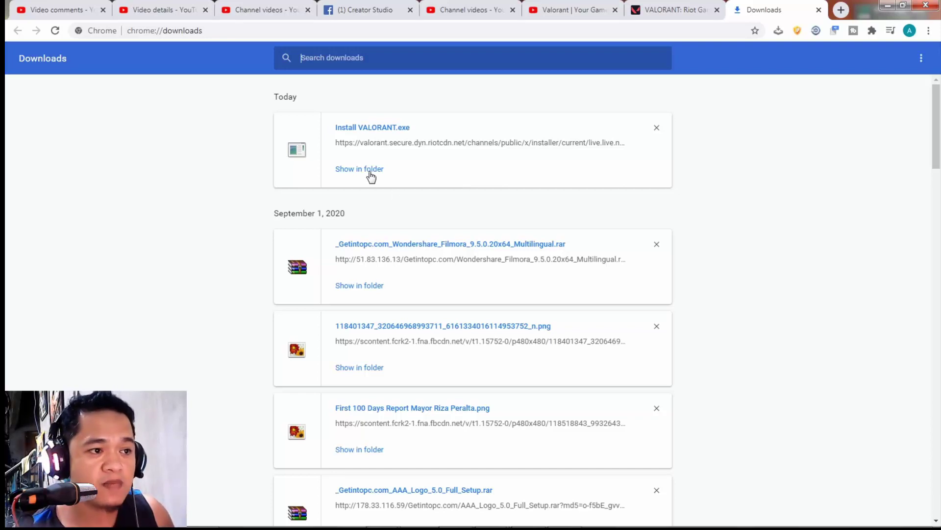
Step: Show the downloaded Install VALORANT file in its folder, run it as administrator, and minimize the folder and browser windows
click(370, 172)
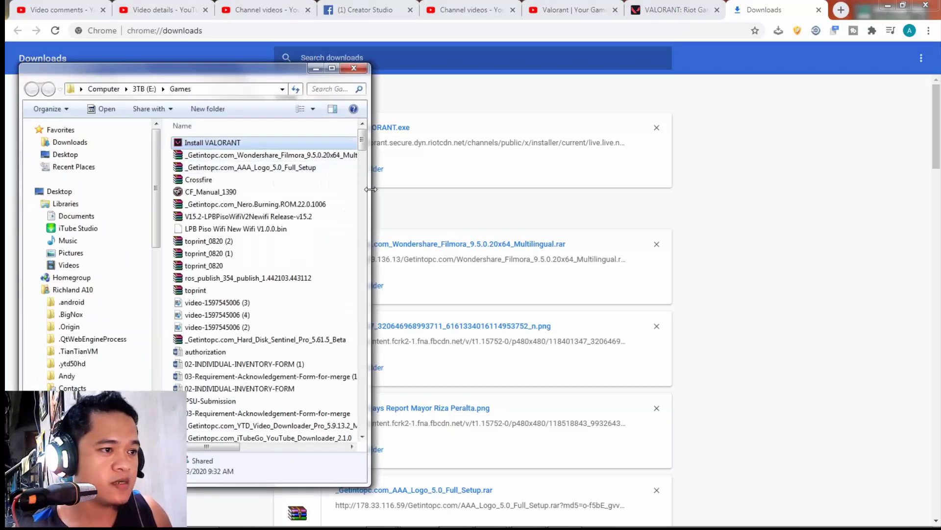
drag(370, 190, 827, 224)
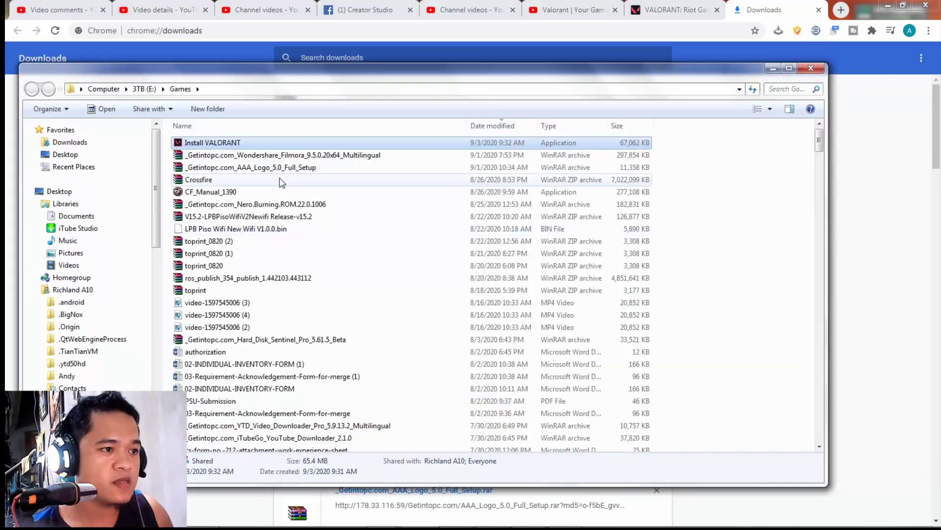
right_click(243, 143)
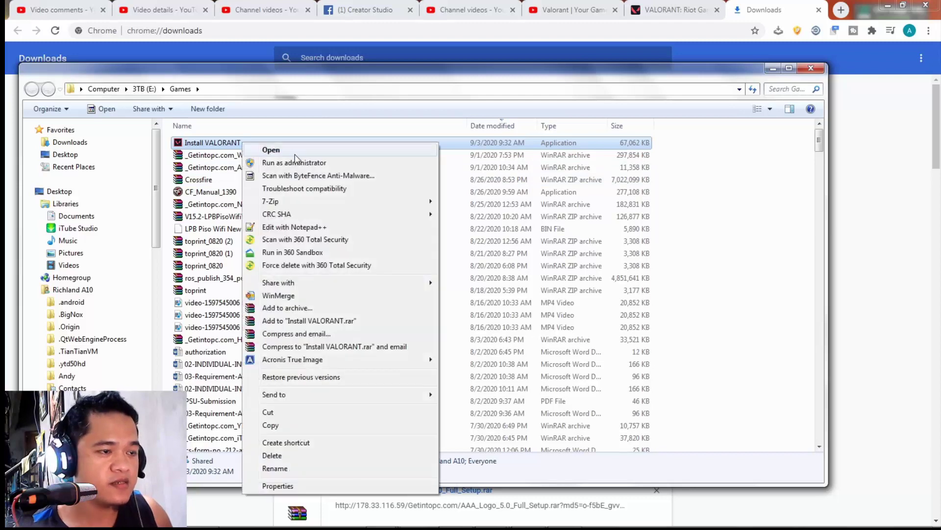
click(298, 165)
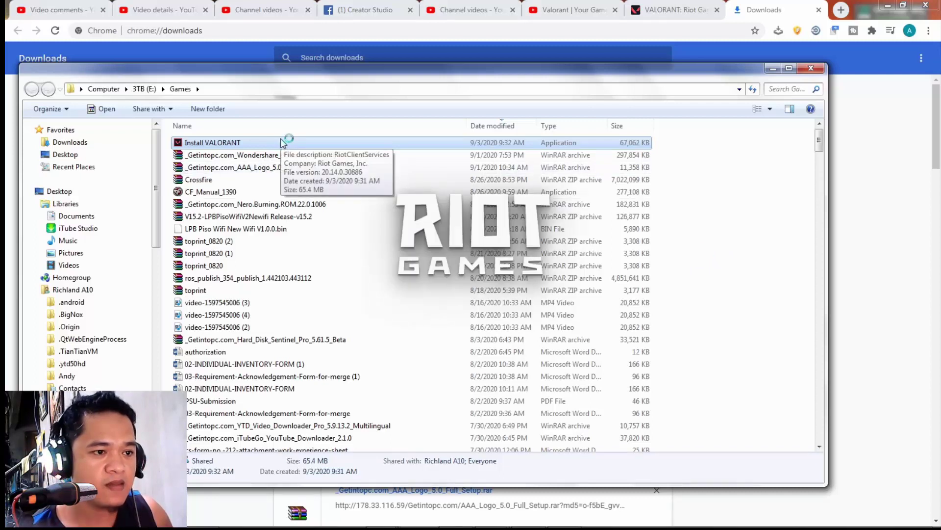
click(773, 69)
click(888, 5)
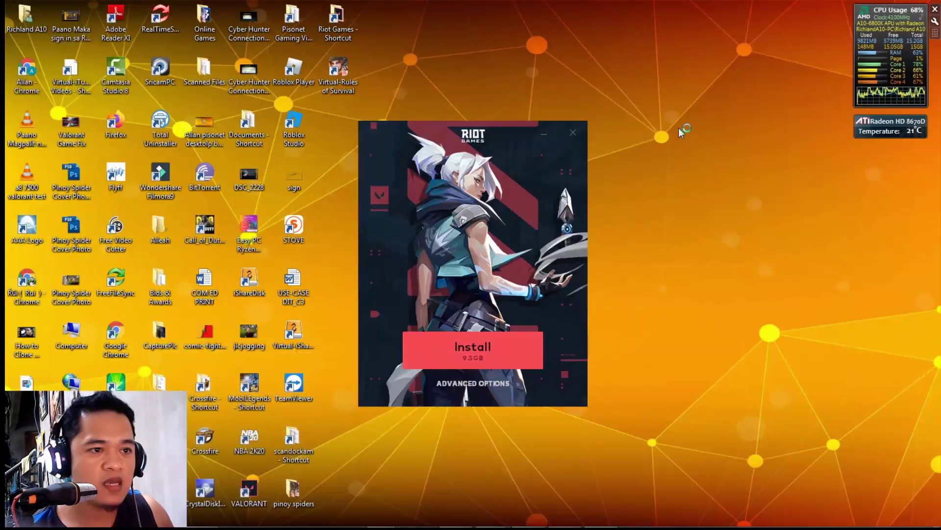
Step: Change the install path to E:\Riot Games in the installer's advanced options and start the VALORANT installation
click(480, 386)
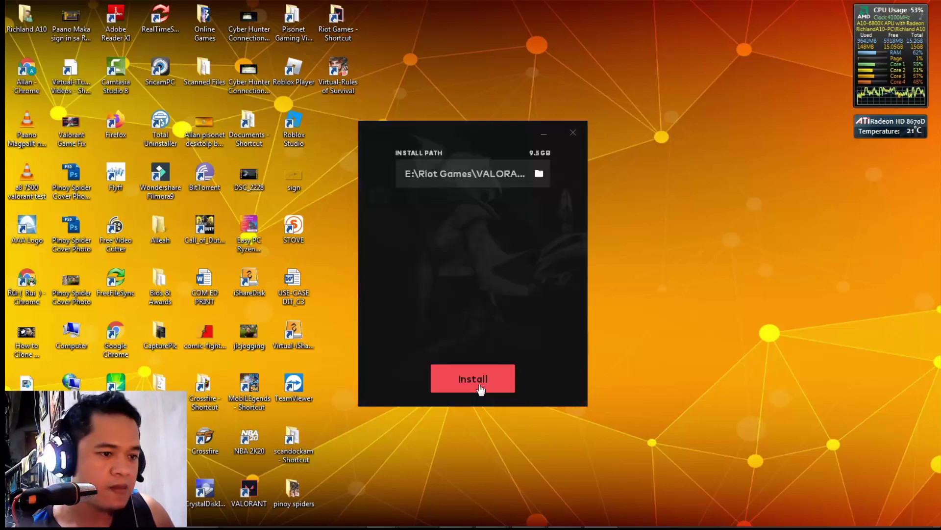
click(538, 175)
drag(561, 296, 560, 323)
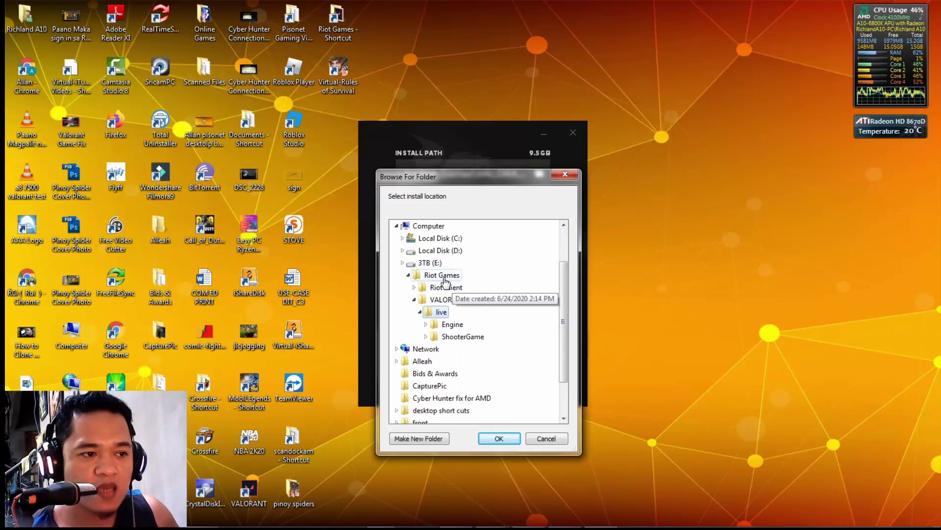
click(443, 275)
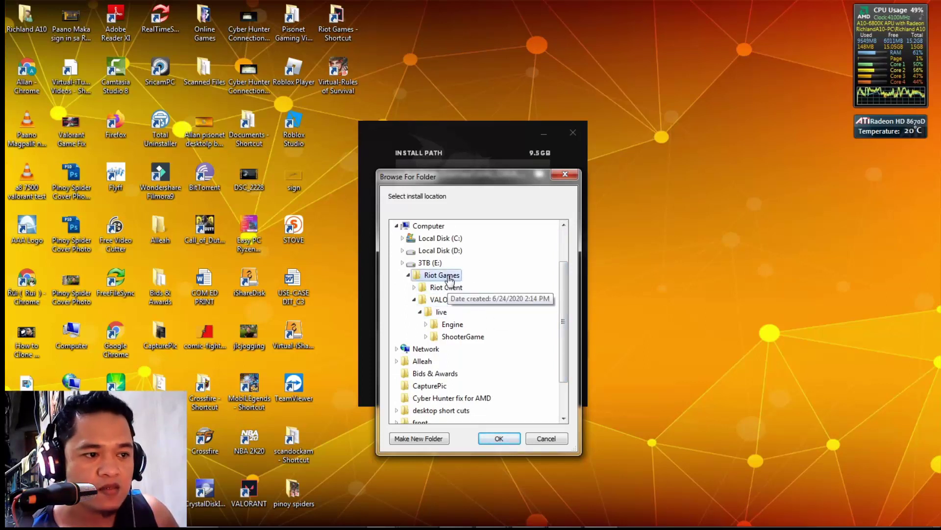
click(499, 439)
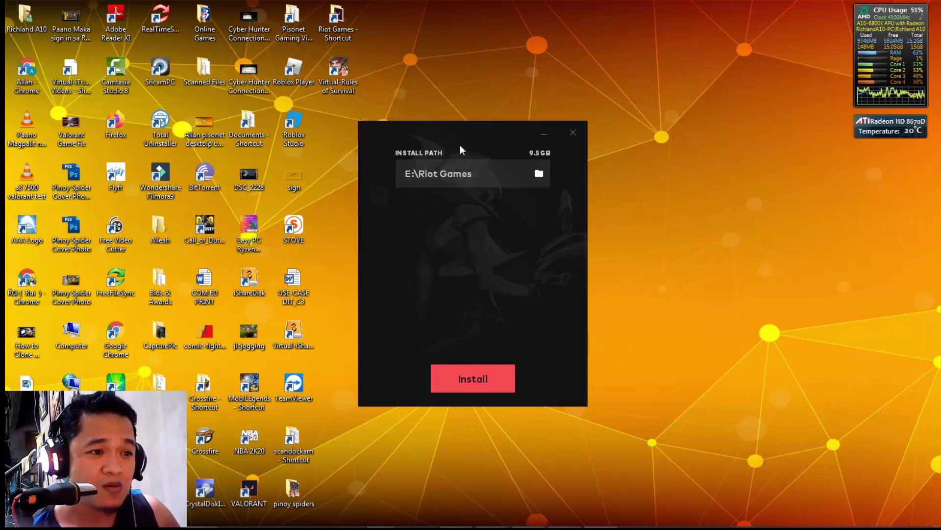
mouse_move(461, 132)
mouse_down()
mouse_move(566, 131)
mouse_move(472, 129)
mouse_up()
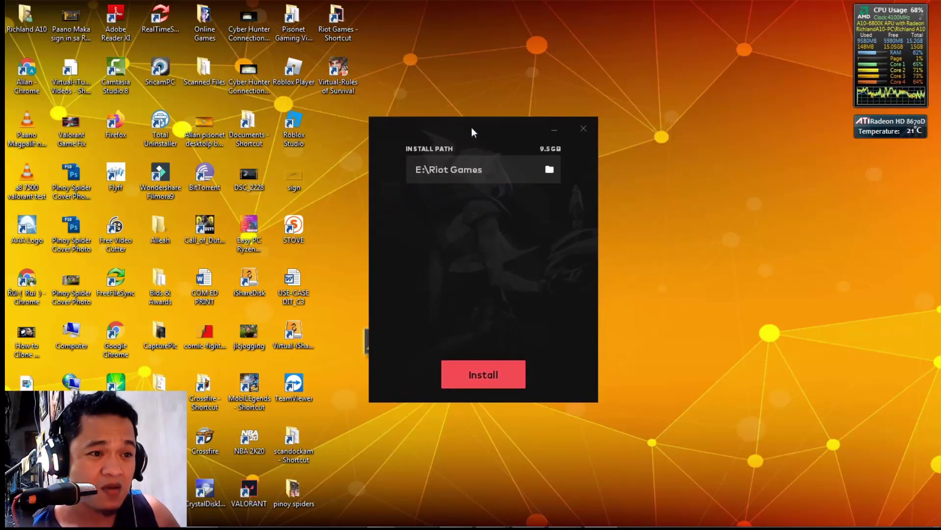
click(506, 381)
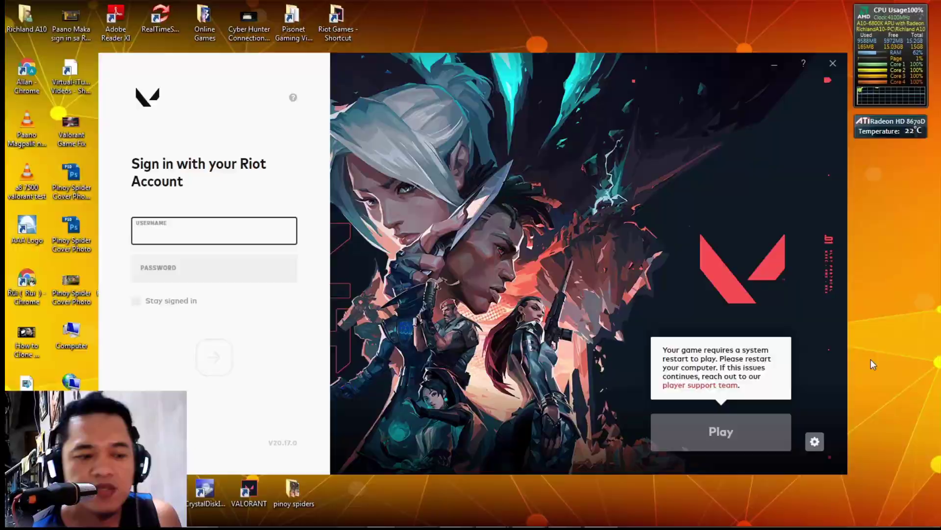
Step: Switch to OBS Studio, stop the running recording with confirmation, and minimize the OBS window
key(alt+Tab)
click(884, 461)
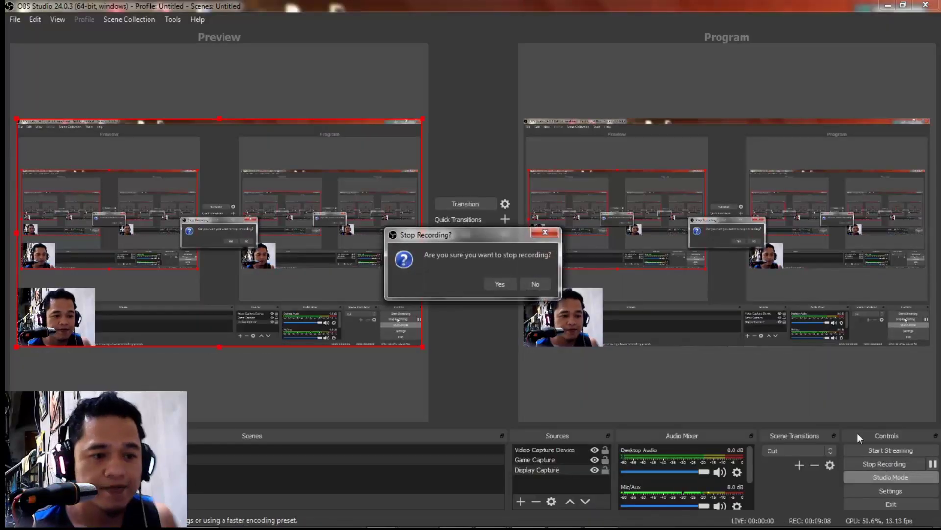
click(499, 283)
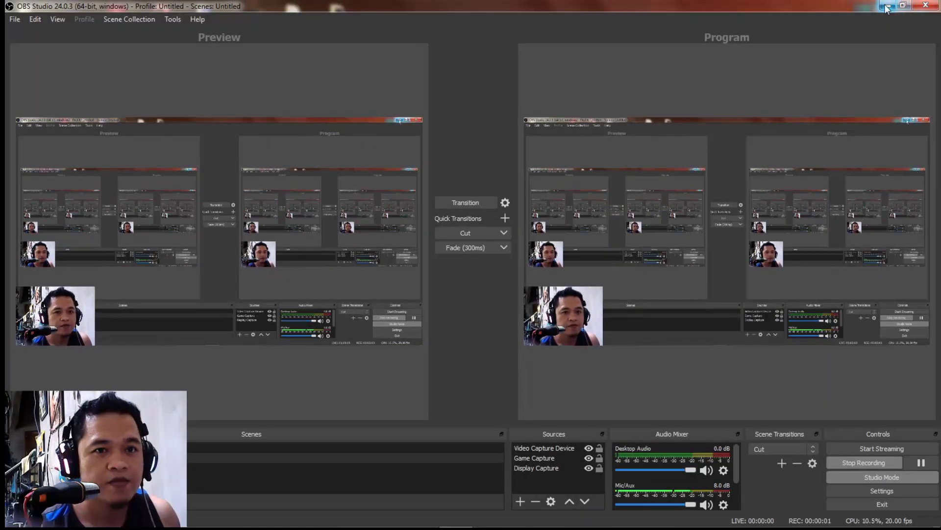
click(900, 4)
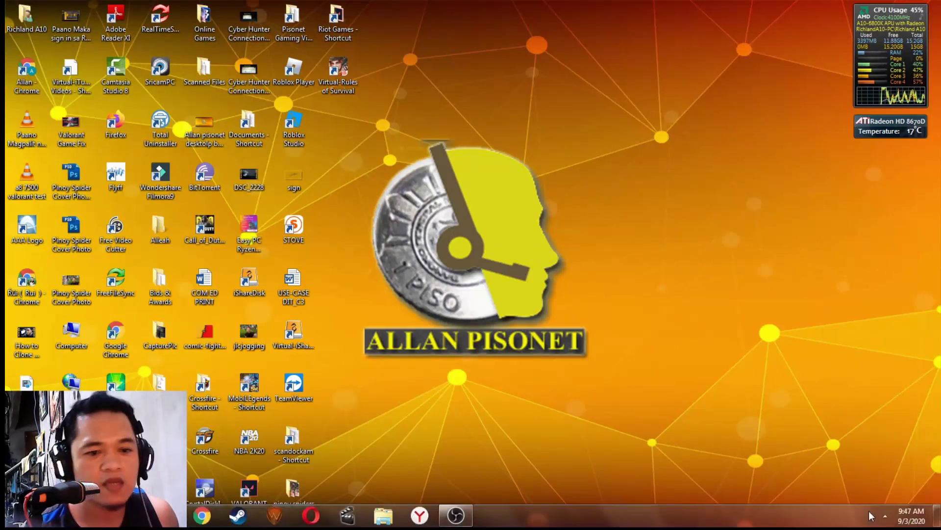
Step: Show the hidden notification icons and open the Riot Vanguard icon's options
click(885, 517)
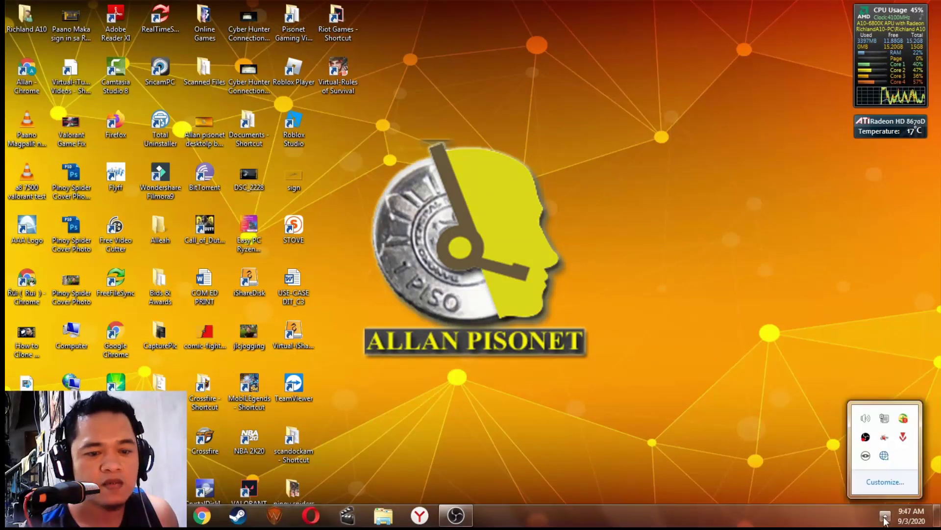
right_click(905, 439)
click(899, 457)
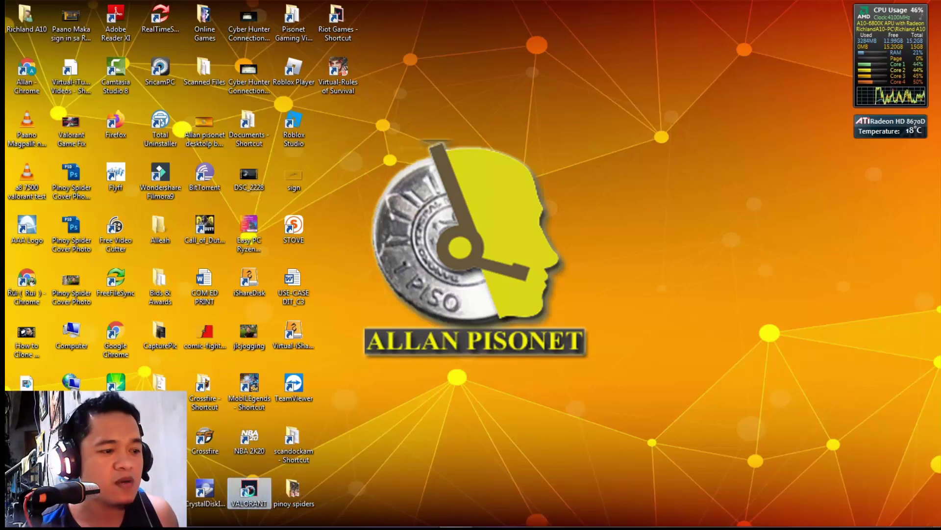
Step: Run the desktop VALORANT shortcut as administrator to bring up the Riot sign-in window
right_click(251, 490)
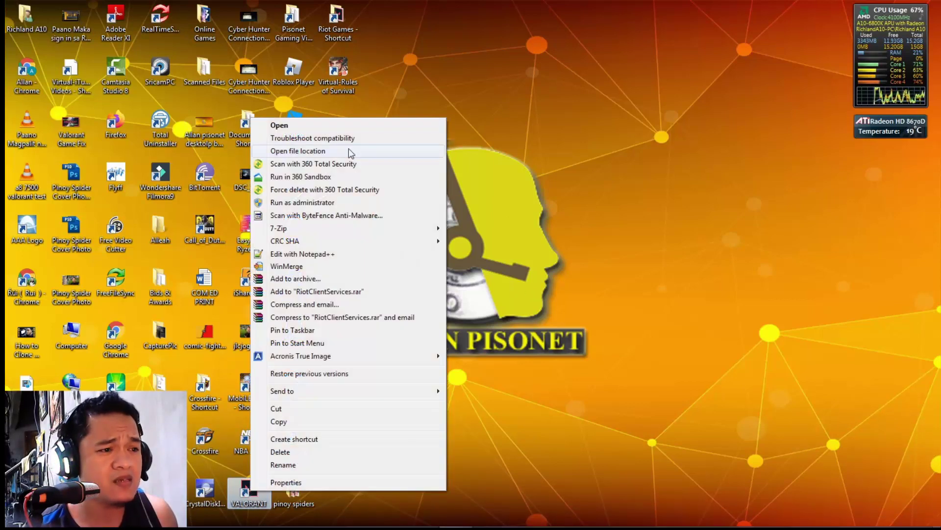
click(322, 203)
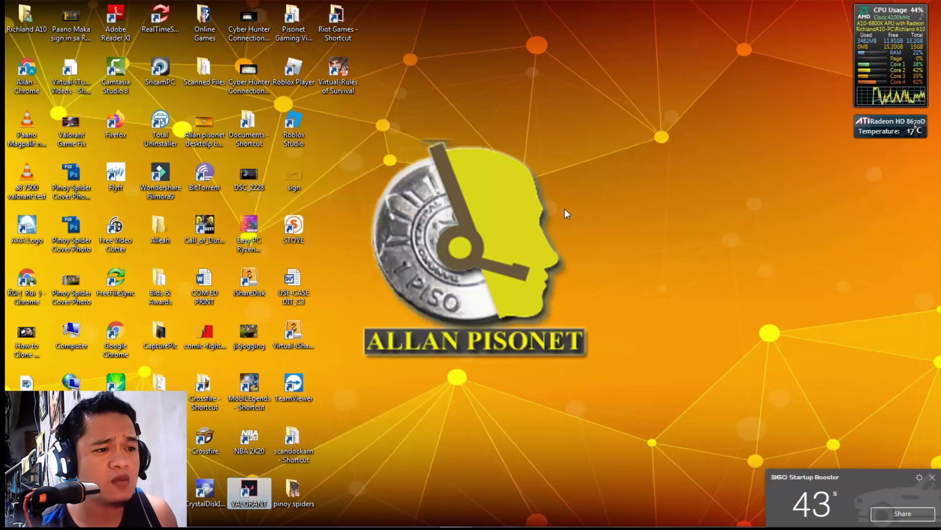
click(764, 387)
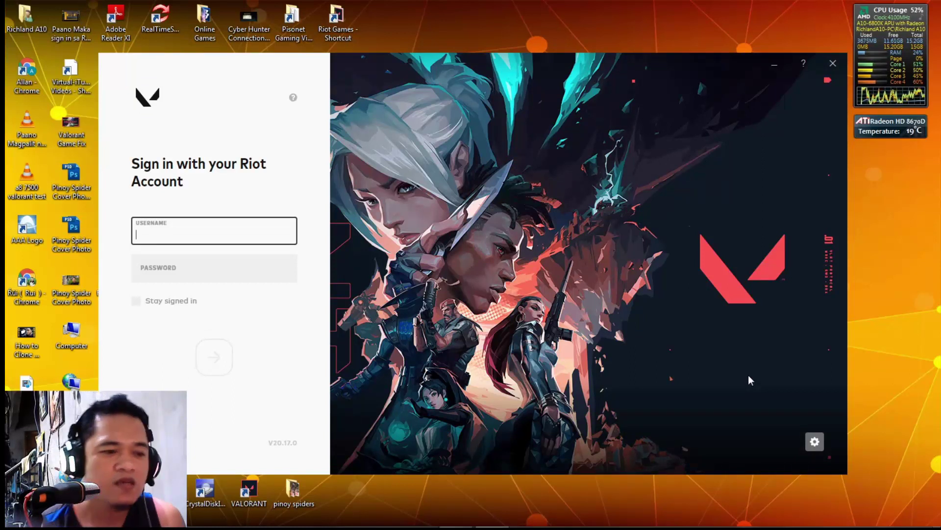
Step: Open the recent Notepad file "Your Game Requires System Restart to Play" and move its window clear of the Riot sign-in form
click(15, 516)
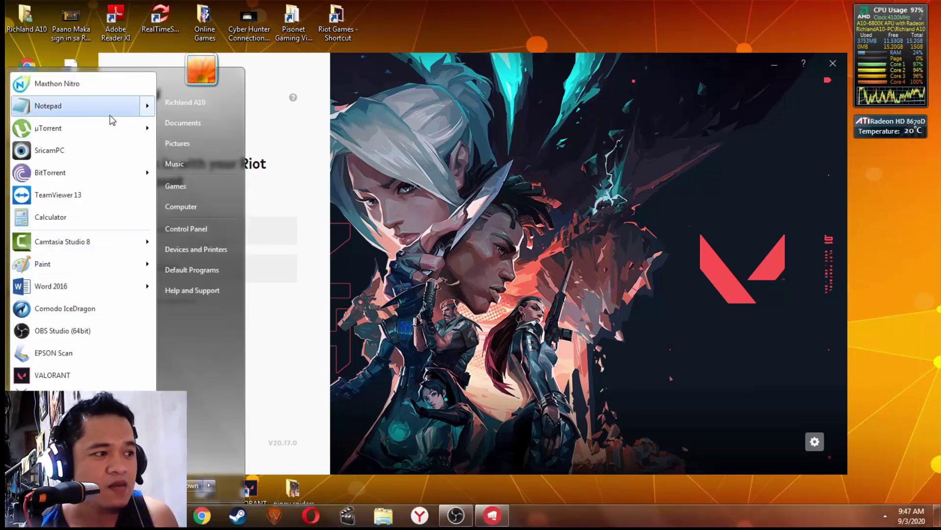
mouse_move(119, 116)
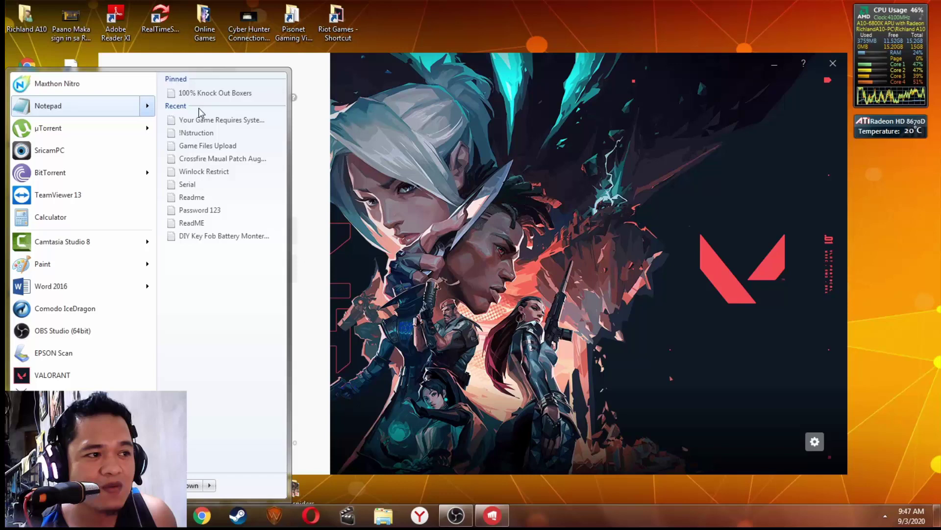
click(217, 120)
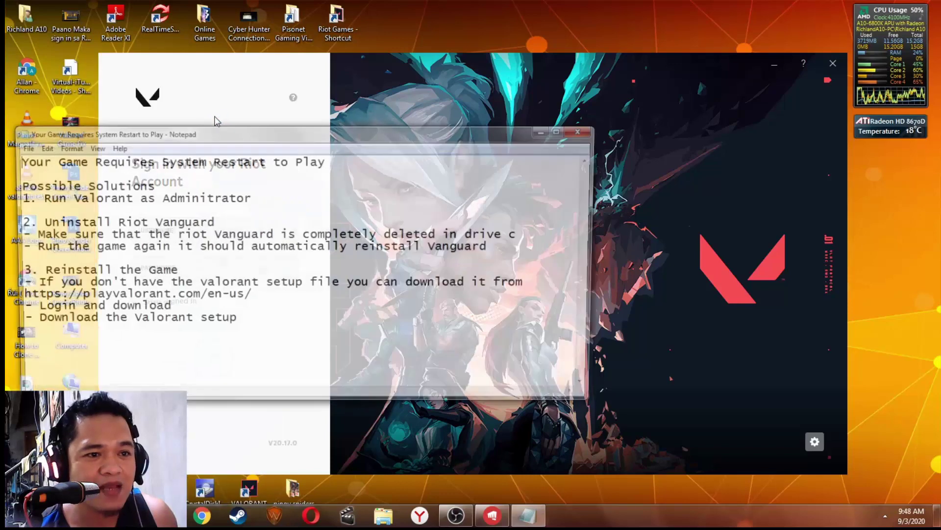
drag(284, 130, 663, 156)
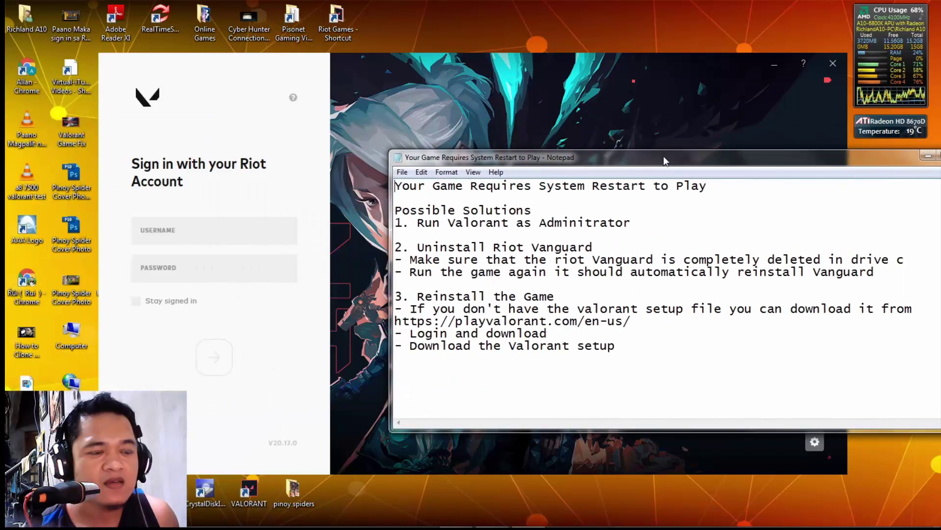
Step: Review the three possible solutions in the notes, highlighting the run-as-administrator, Uninstall Riot Vanguard and Reinstall the Game headings in turn
drag(657, 222, 412, 227)
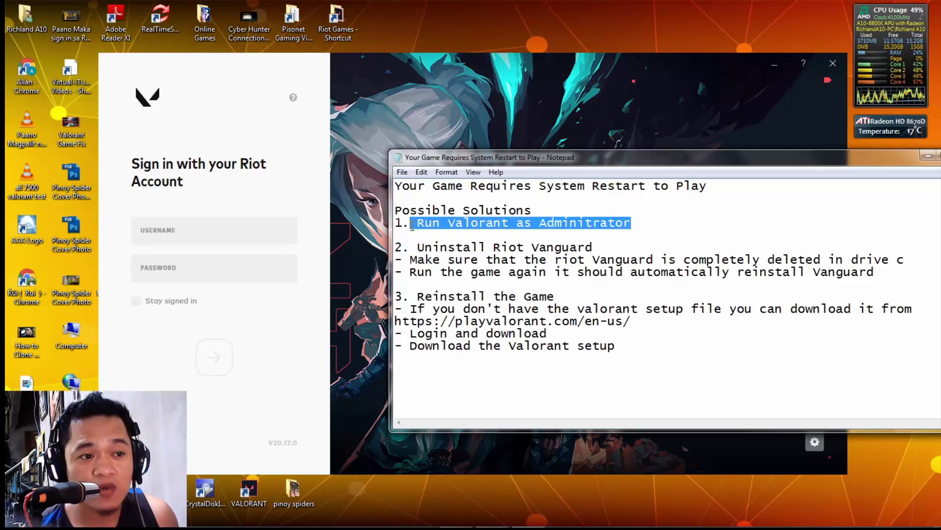
click(495, 285)
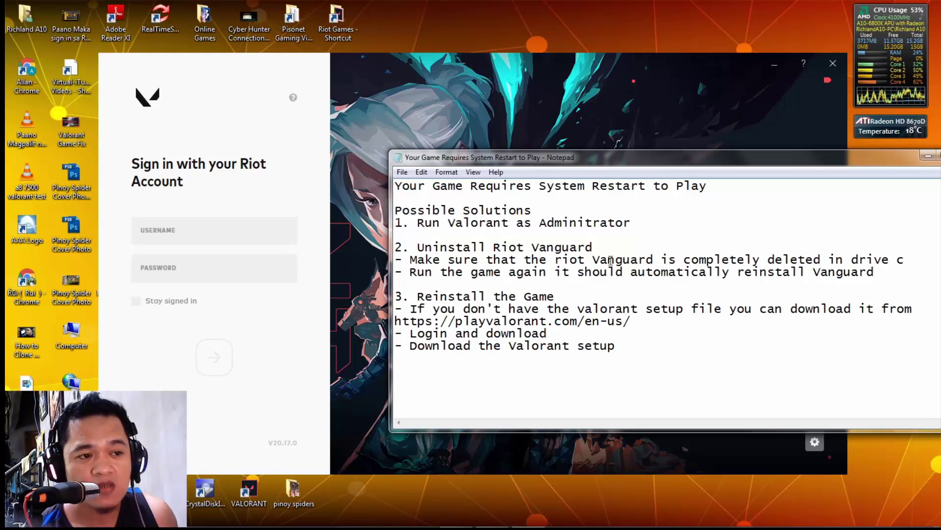
drag(603, 243, 414, 245)
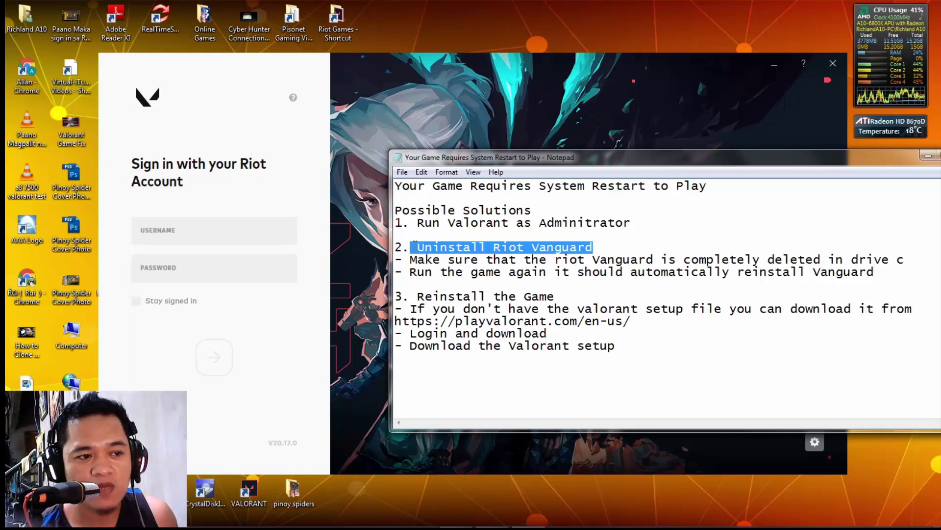
click(475, 281)
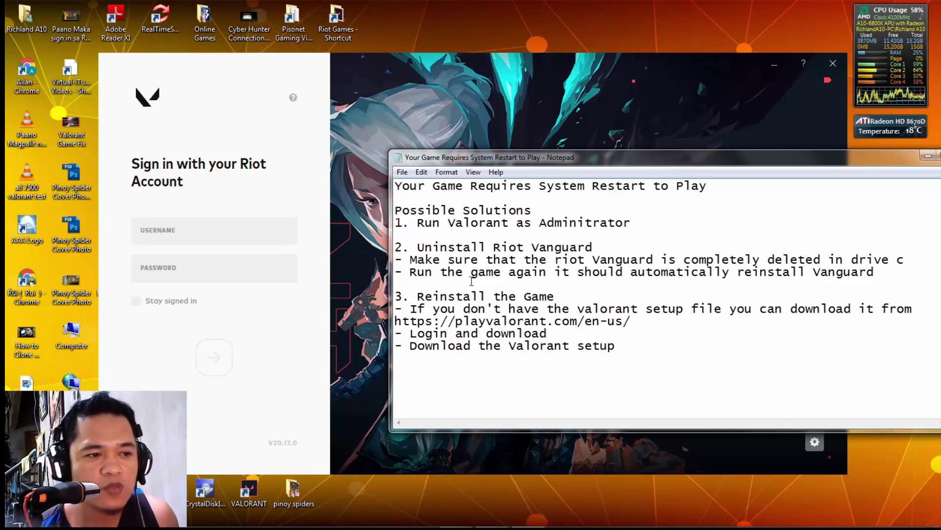
drag(594, 248, 417, 247)
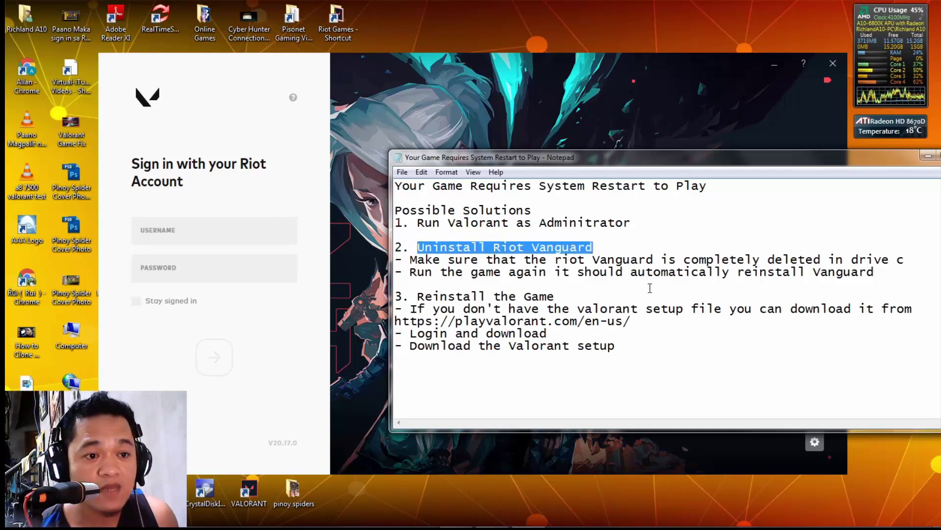
click(650, 287)
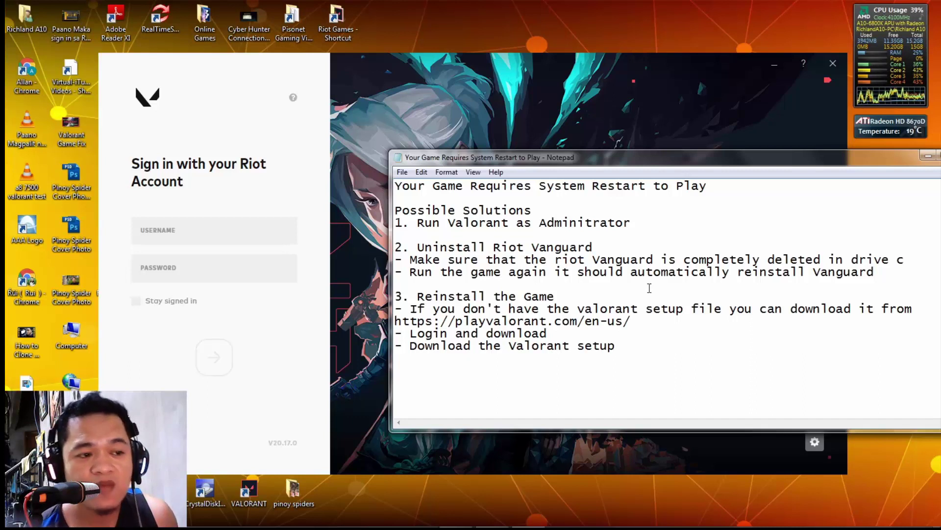
drag(554, 296, 411, 296)
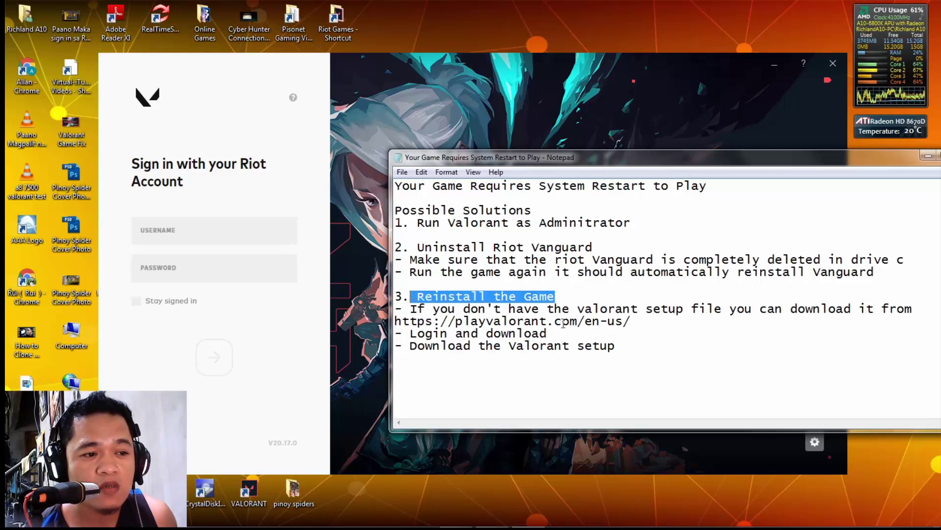
Step: Add two line breaks after the "Download the Valorant setup" line at the end of the notes
click(646, 351)
key(Return)
key(Return)
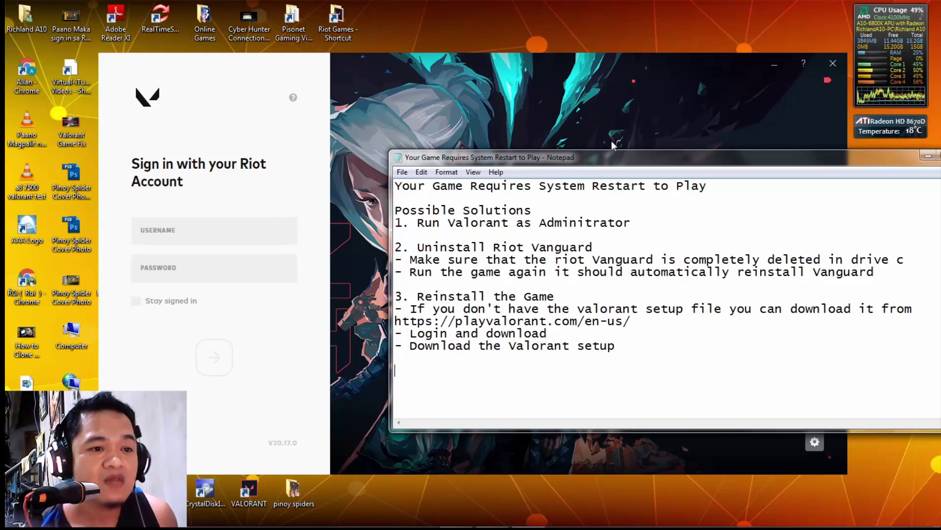
Step: Move the notes window fully into view, then make it shorter and slightly wider to fit the text
drag(610, 162, 506, 157)
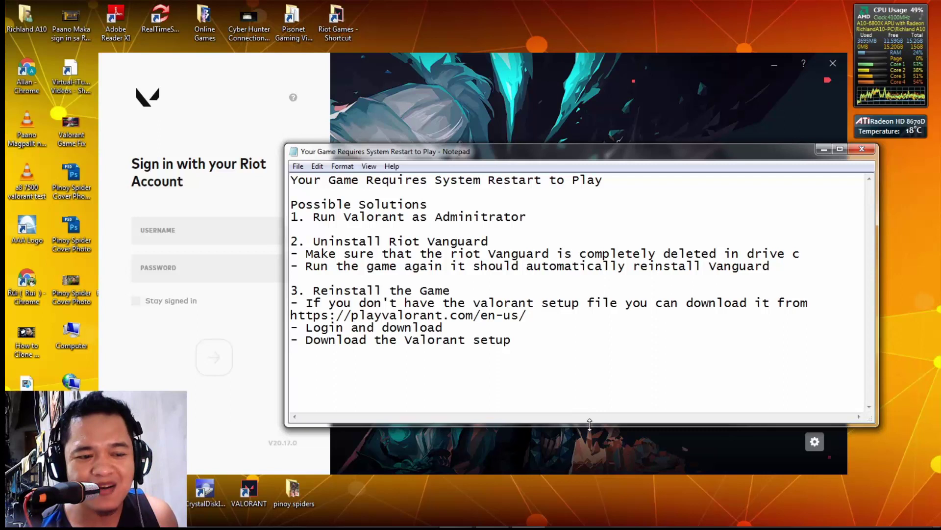
drag(589, 422, 590, 366)
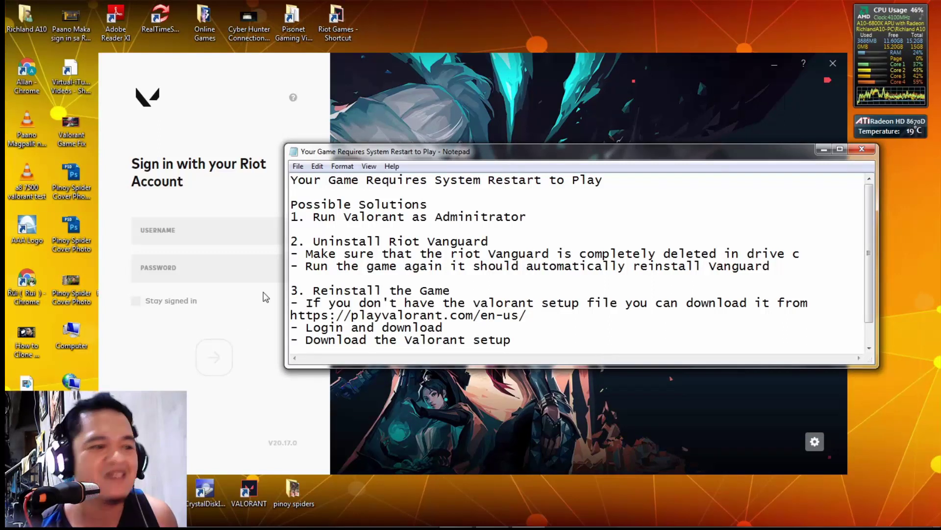
drag(286, 278, 246, 280)
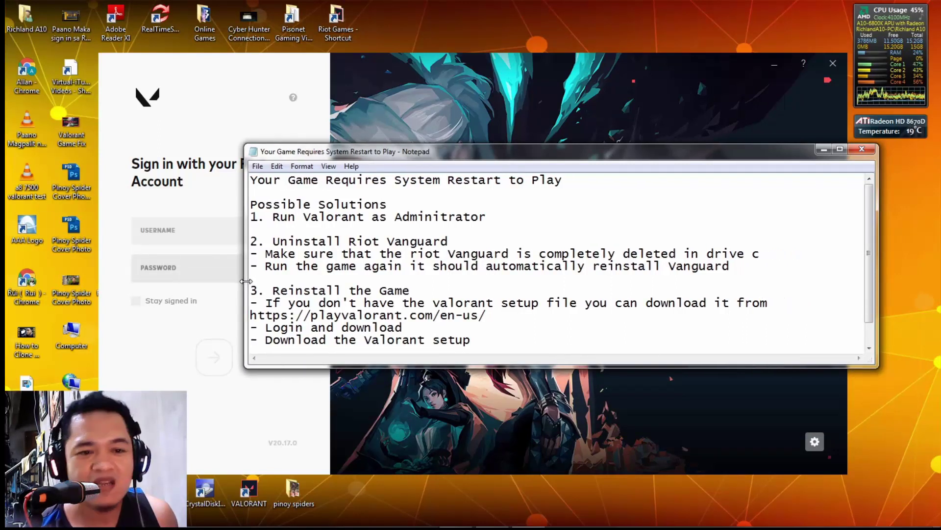